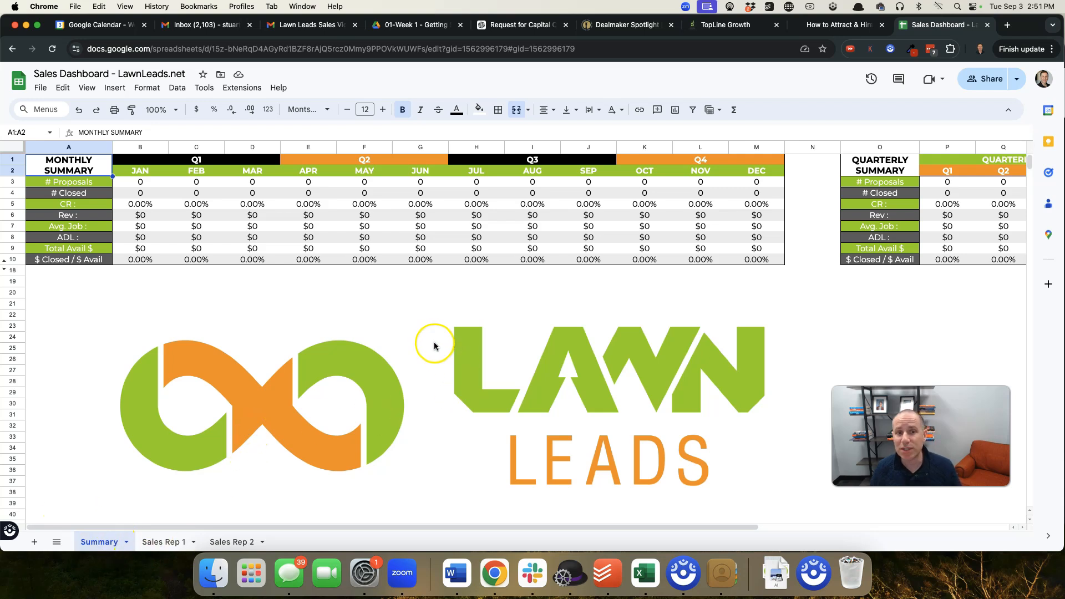
Make a copy of the sales dashboard spreadsheet in My Drive and name it Example
click(43, 88)
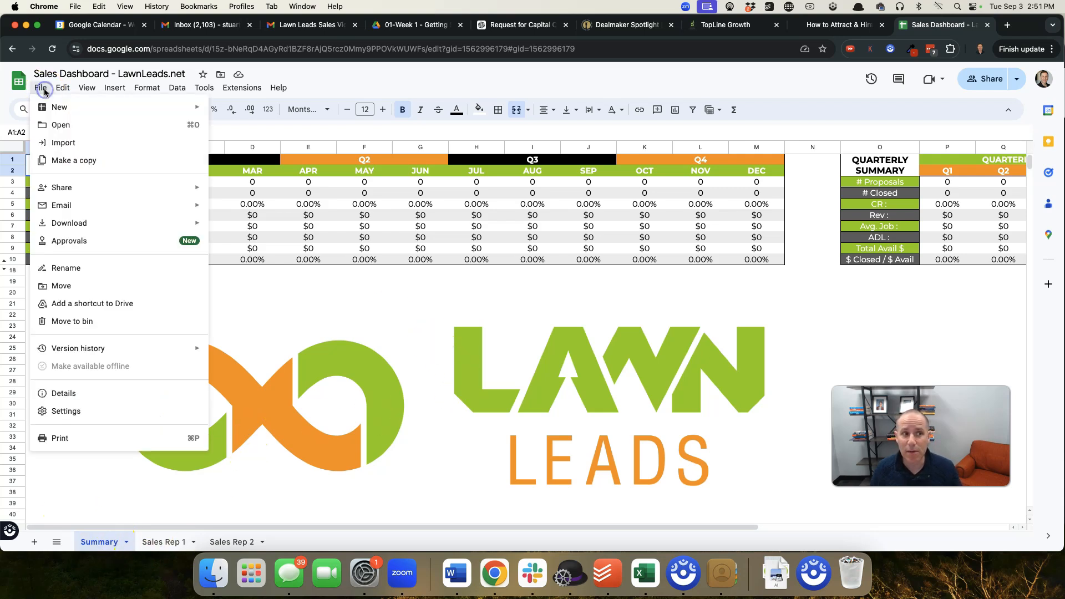
click(78, 162)
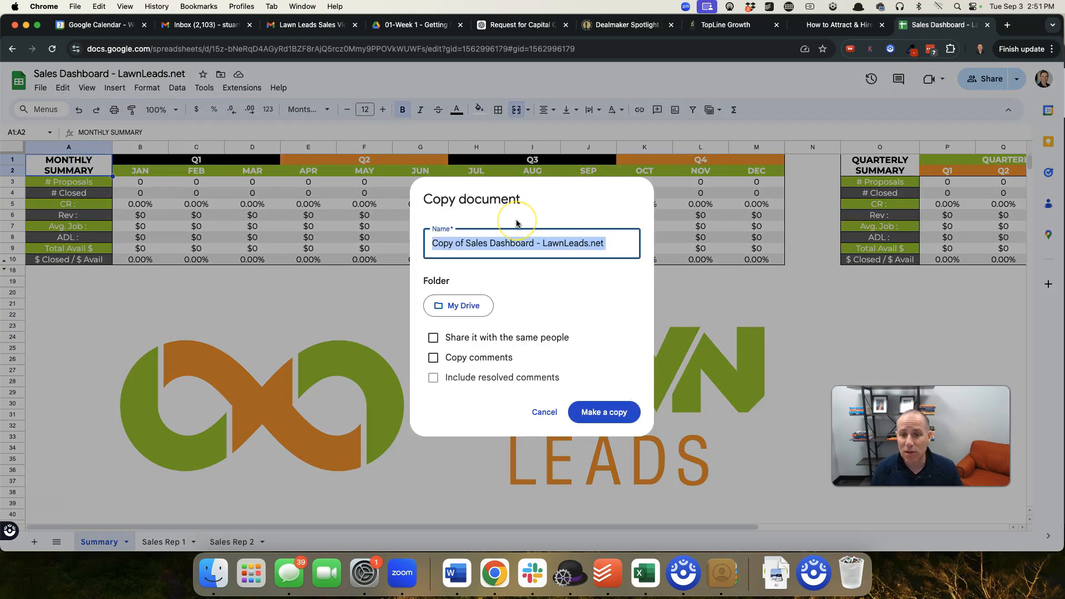
text(Example)
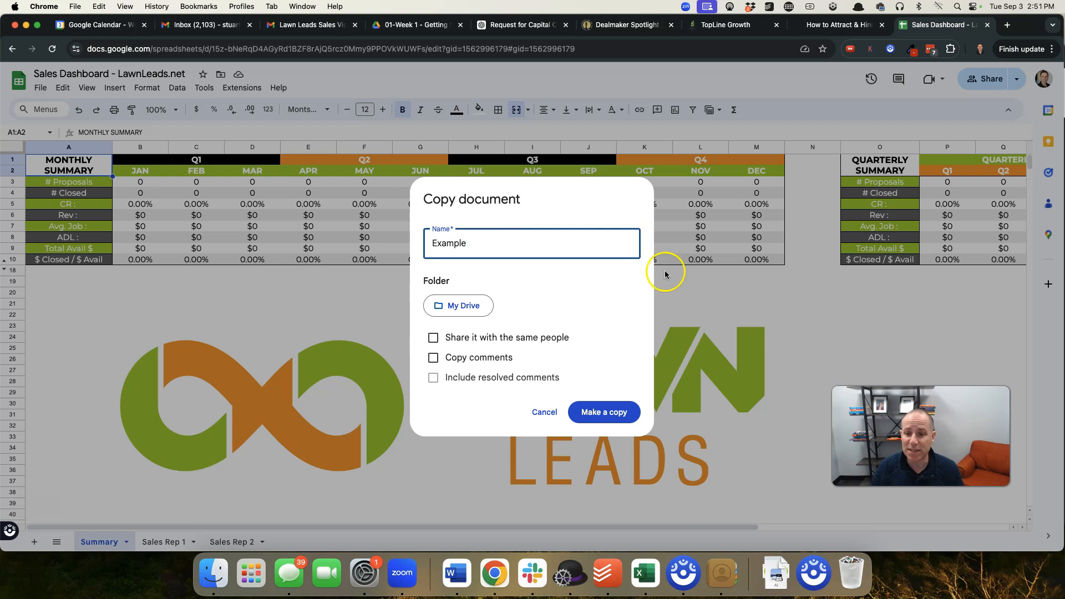
click(613, 412)
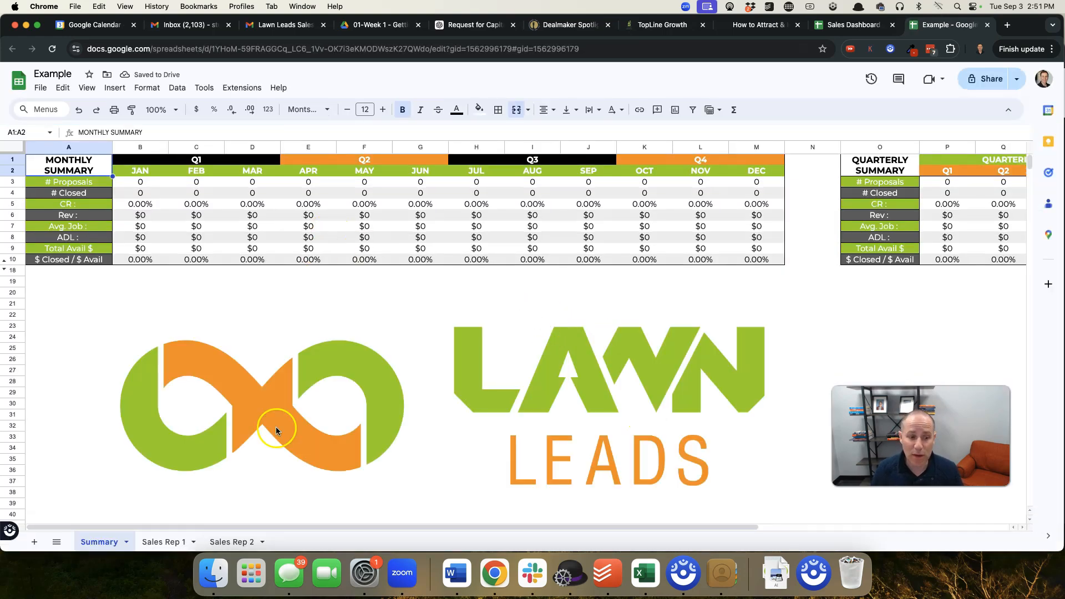
On the Sales Rep 1 sheet, enter the first rep's name in the yellow cell A2 and check the linked February heading
click(174, 542)
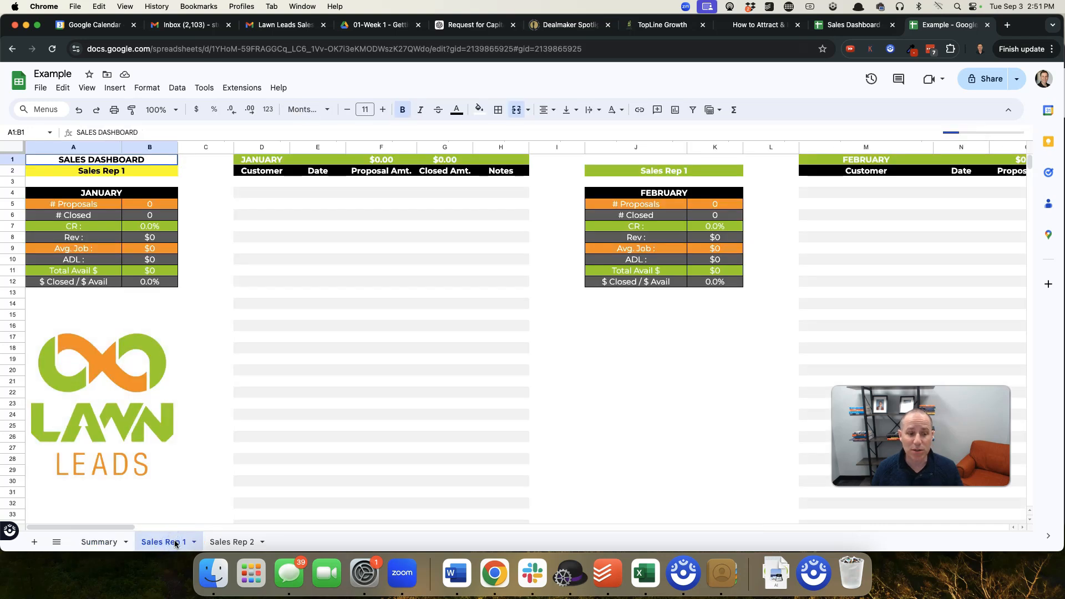
click(104, 174)
text(John)
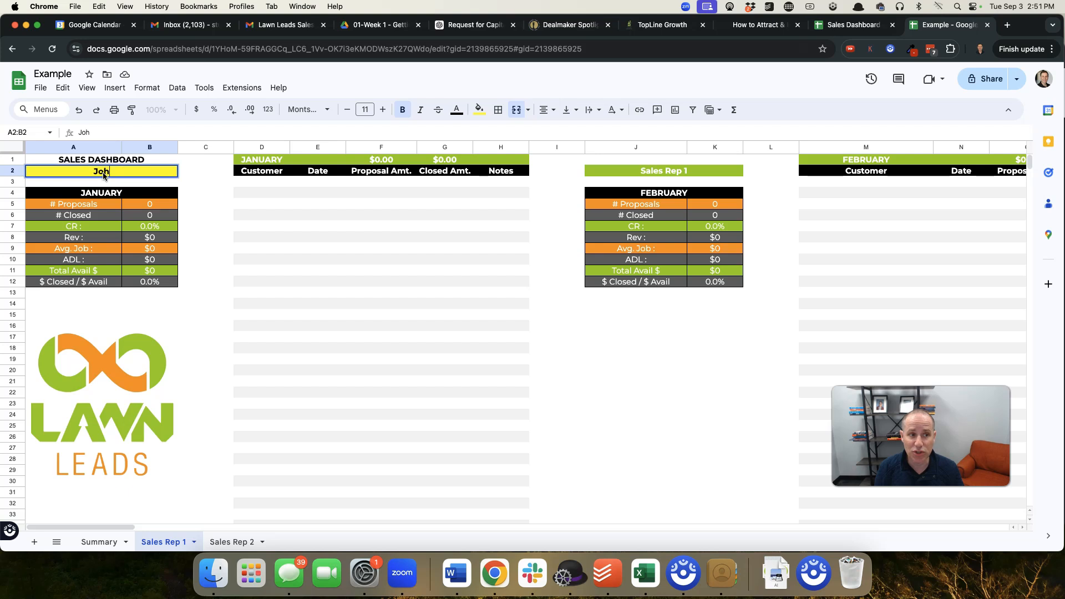
key(Return)
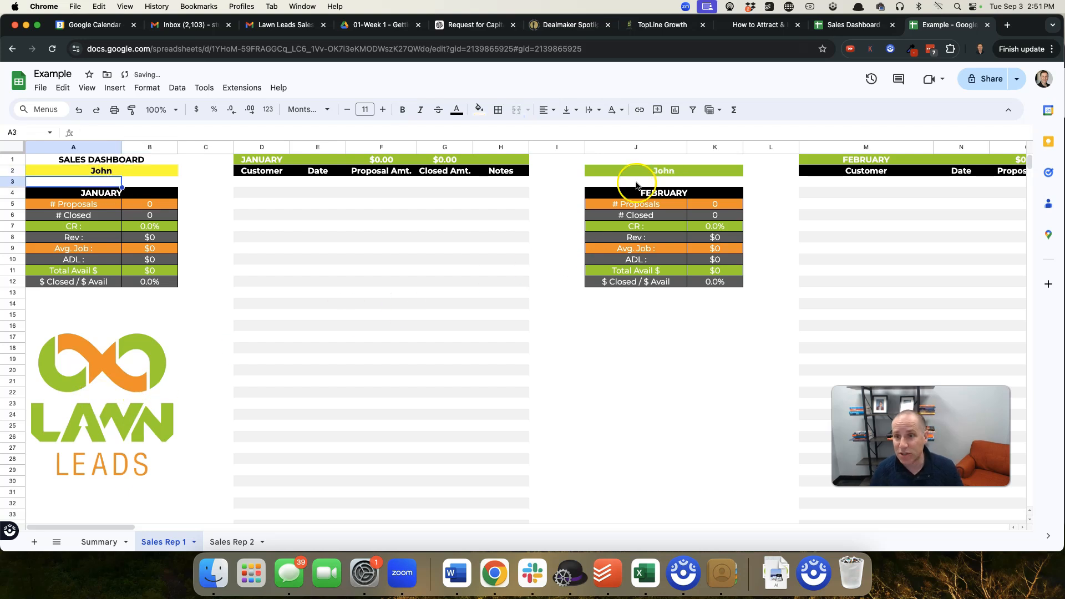
scroll(654, 176, right, 10)
scroll(654, 175, left, 10)
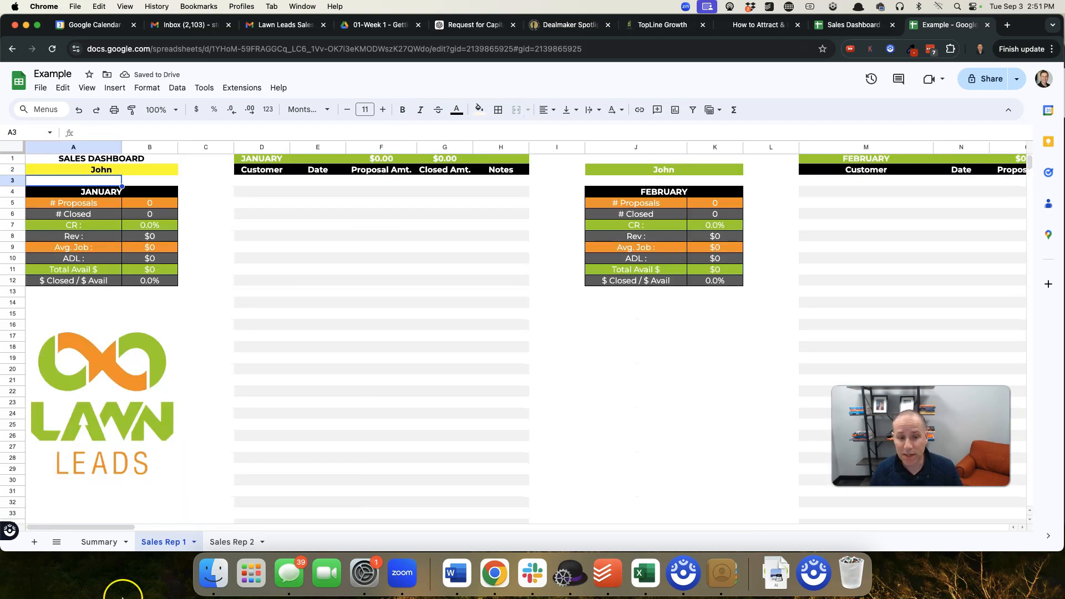
Rename the Sales Rep 1 sheet with the first rep's name
right_click(167, 545)
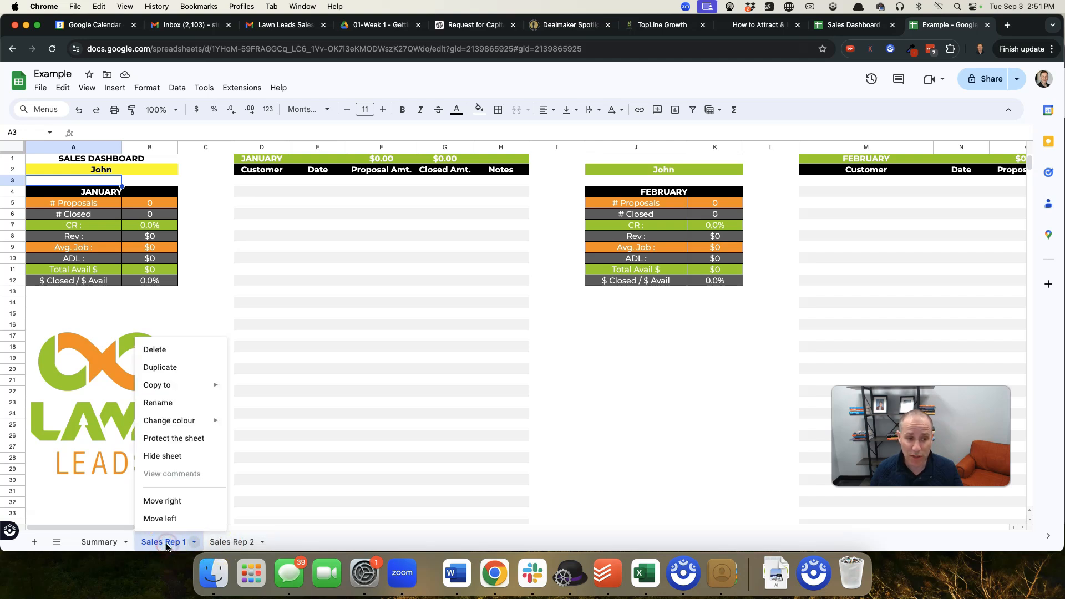
click(165, 403)
text(John)
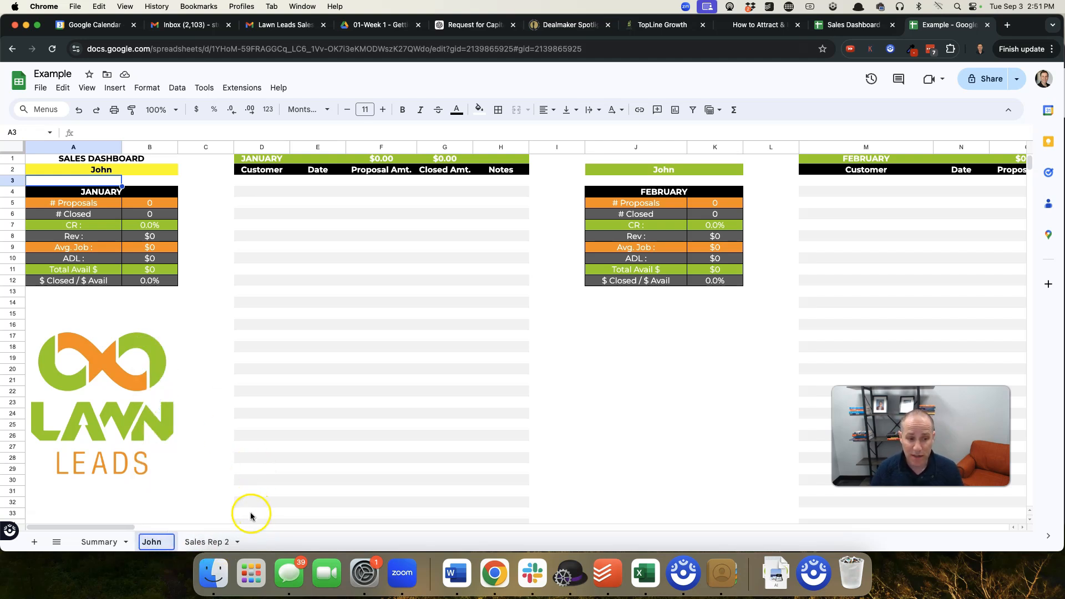
On the Sales Rep 2 sheet, enter the second rep's name in the yellow cell A2
click(208, 543)
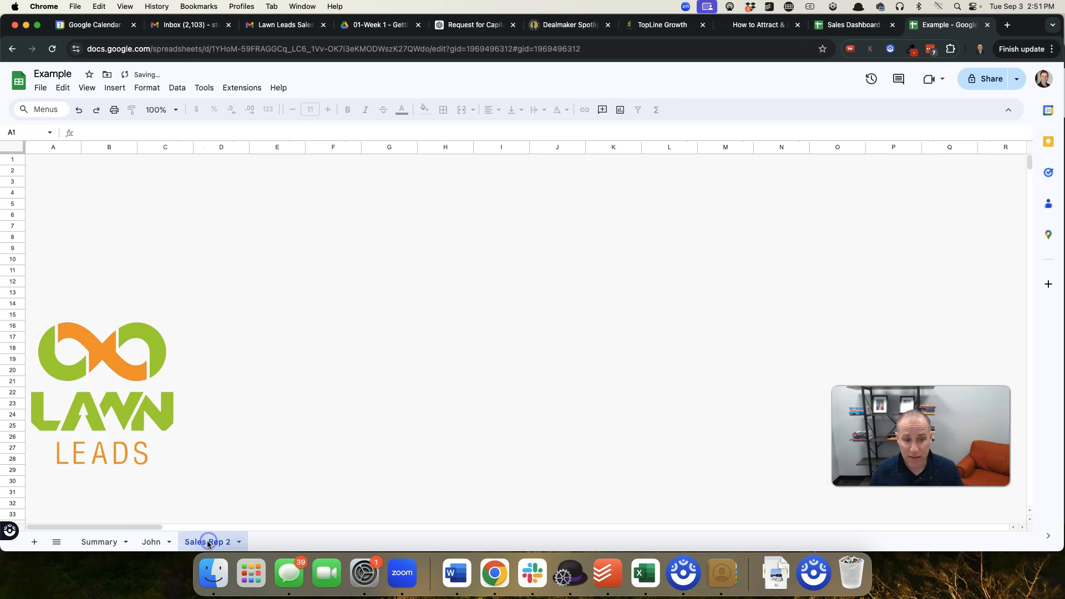
click(100, 161)
click(106, 174)
text(Sarh)
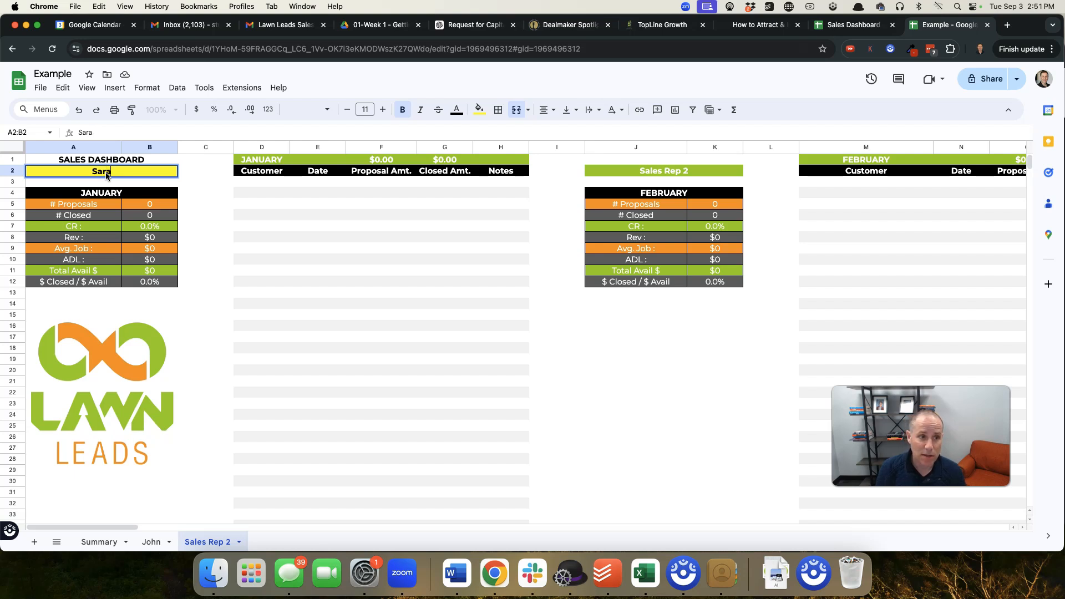
click(493, 304)
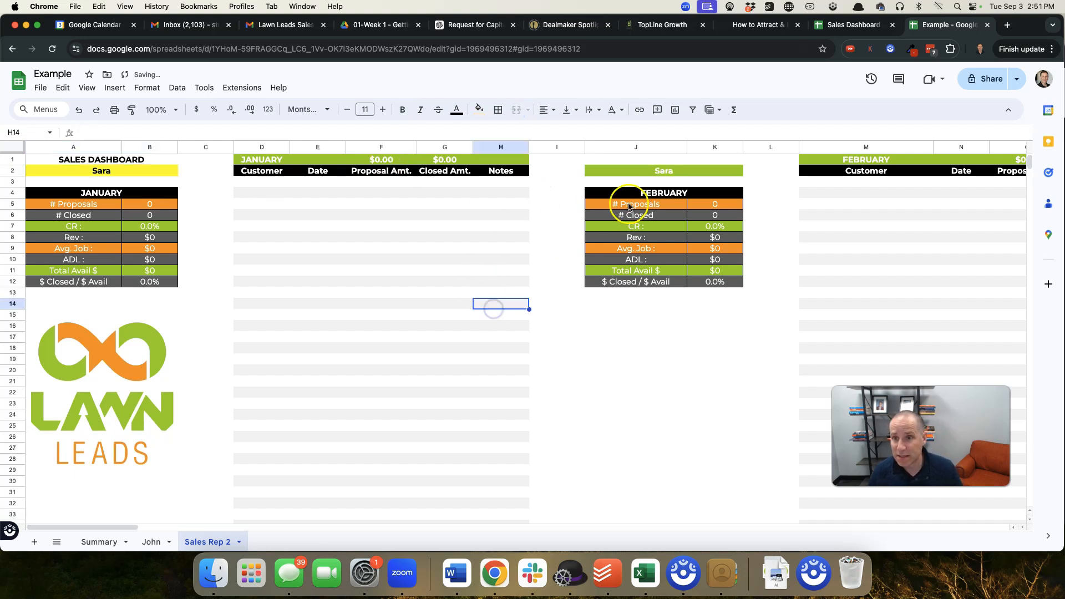
Rename the Sales Rep 2 sheet with the second rep's name
right_click(204, 542)
click(209, 399)
text(Sara)
key(Return)
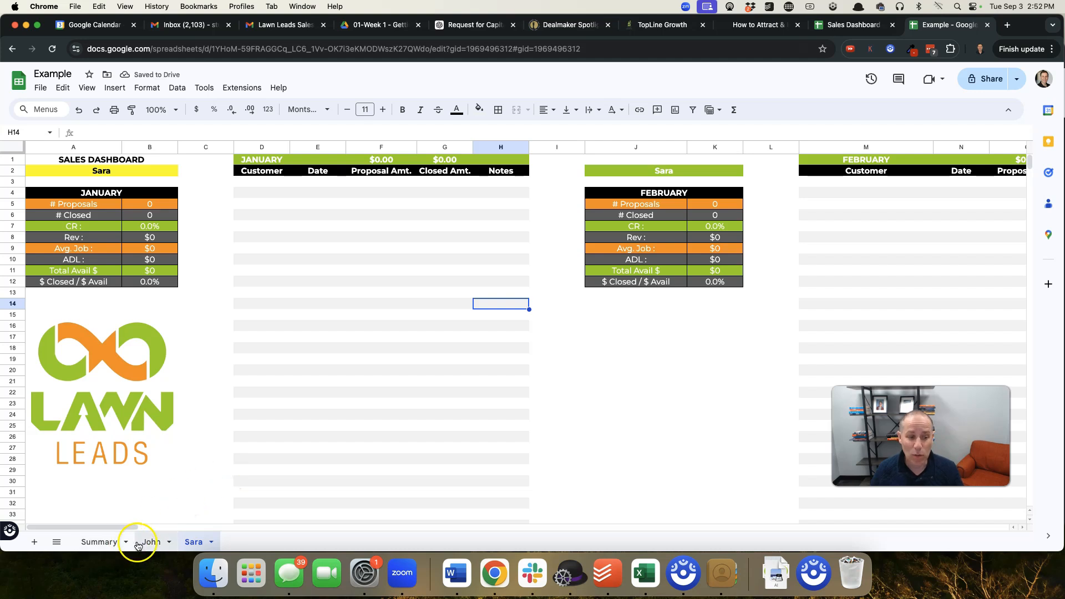
On the first rep's sheet, enter the first two customers' names in the September table, cells BX3 and BX4
click(104, 541)
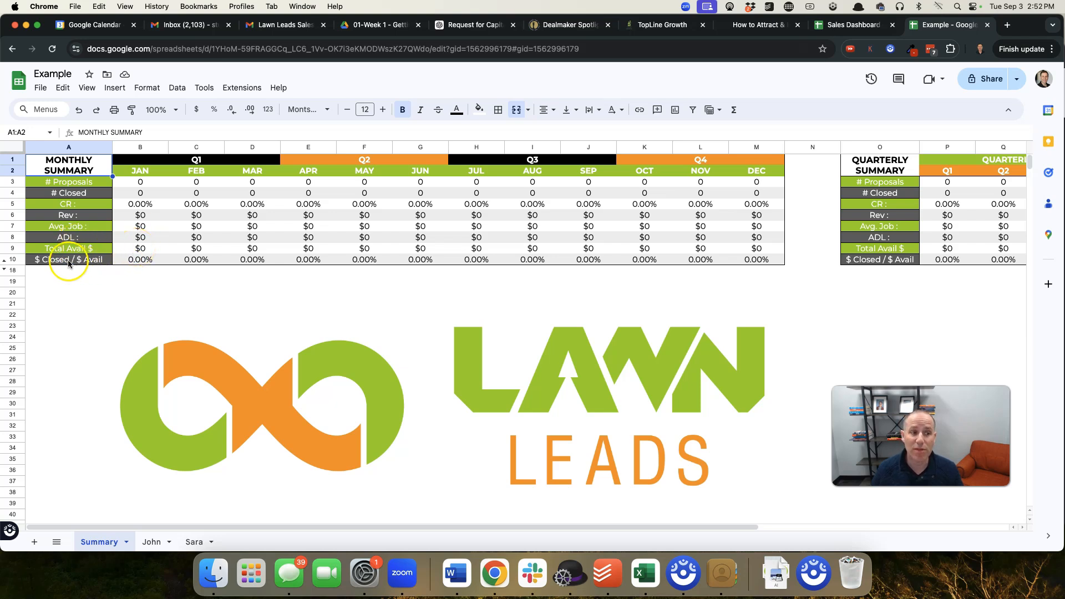
click(149, 542)
scroll(374, 371, right, 20)
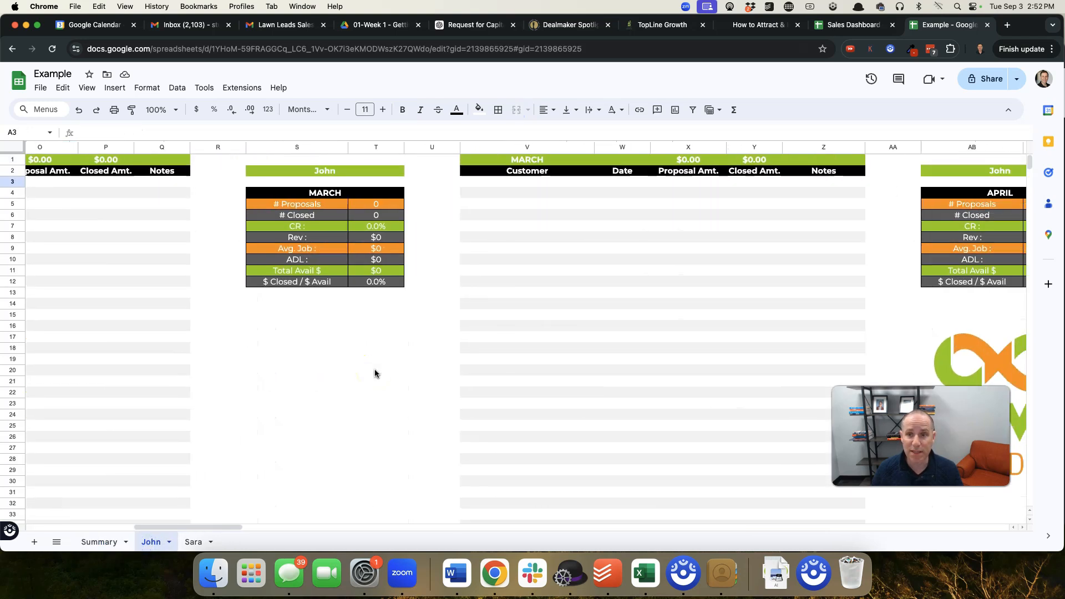
scroll(374, 372, right, 20)
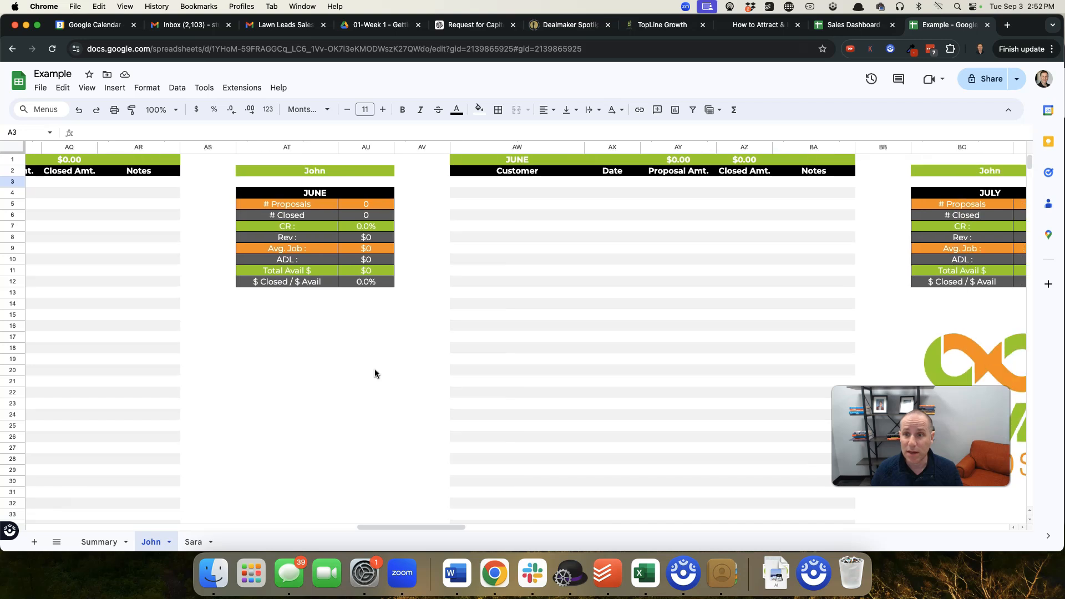
scroll(375, 372, right, 20)
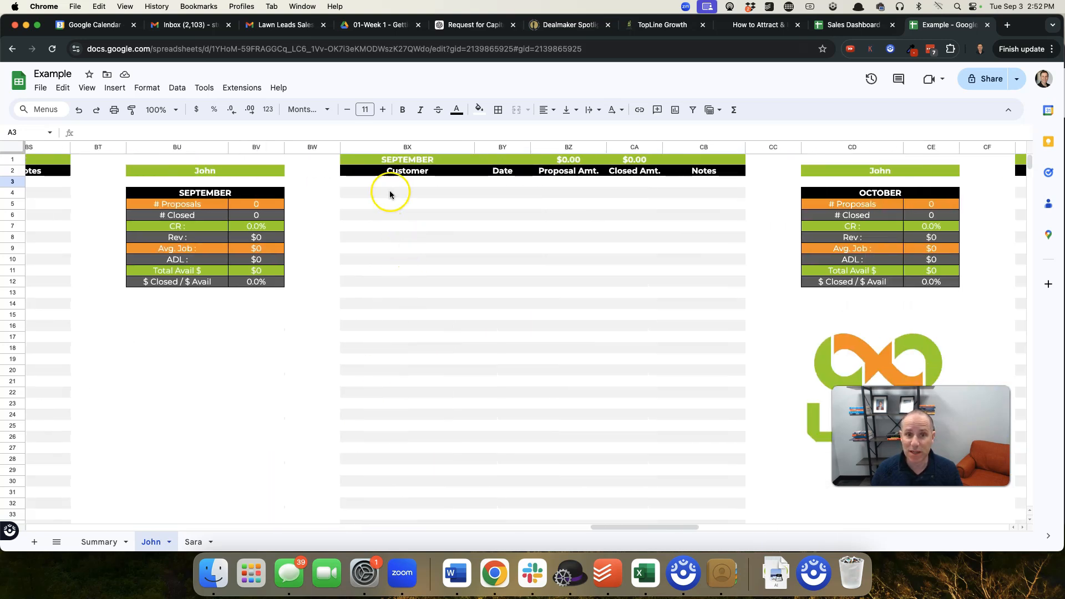
click(405, 184)
text(Mr Smi)
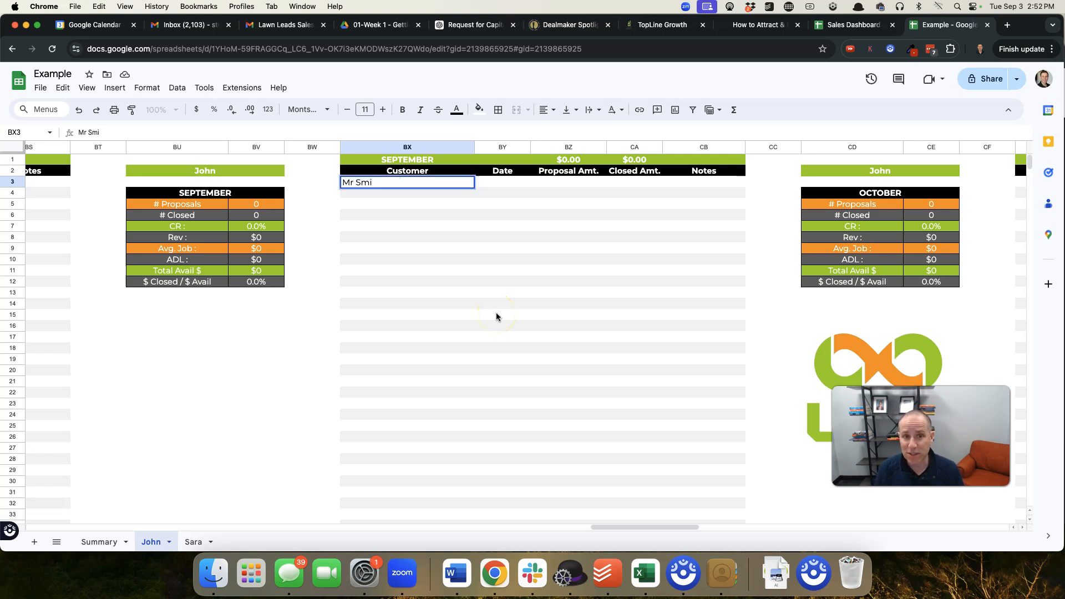
text(th)
key(Return)
text(mr)
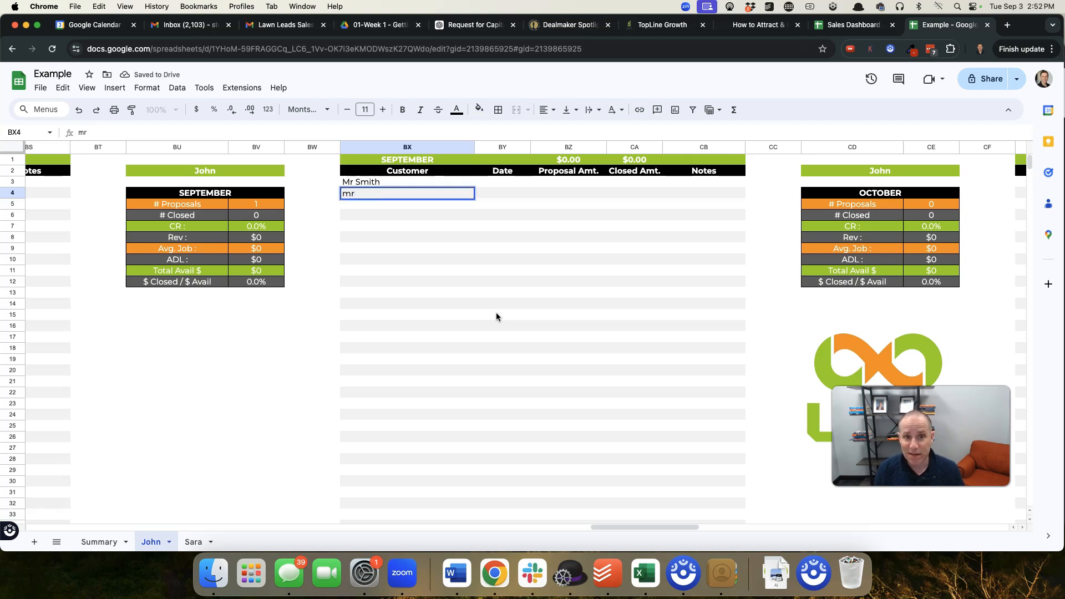
text(rs Jane)
key(Return)
Enter five more customer names in the September Customer column, cells BX5 through BX9
text(J)
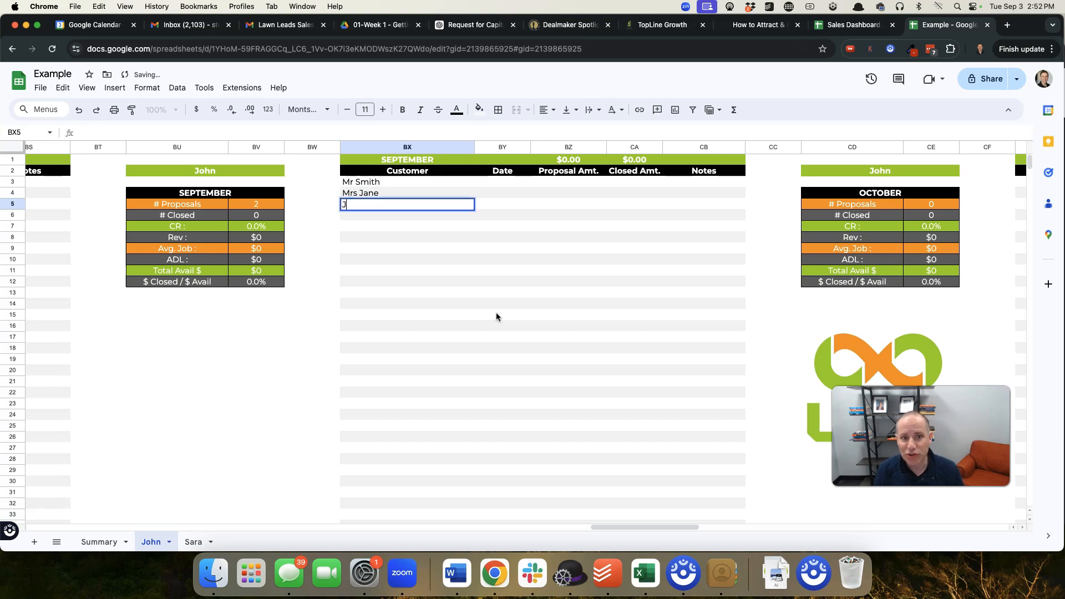
text(oyce)
key(Return)
text(Darren)
key(Return)
text(T)
key(Return)
text(Bob)
key(Return)
text(Sam)
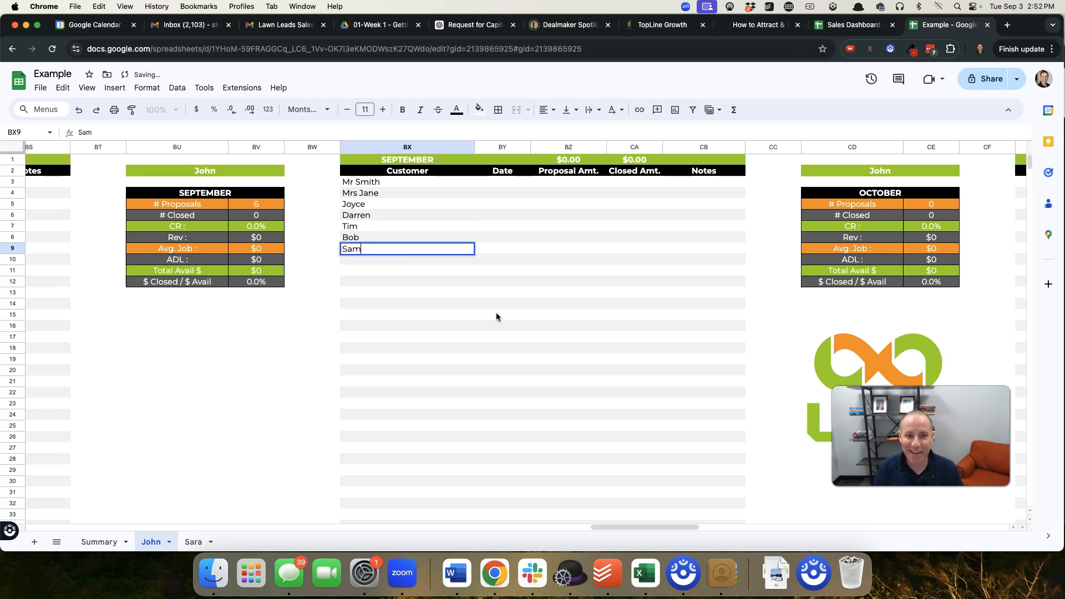
key(Return)
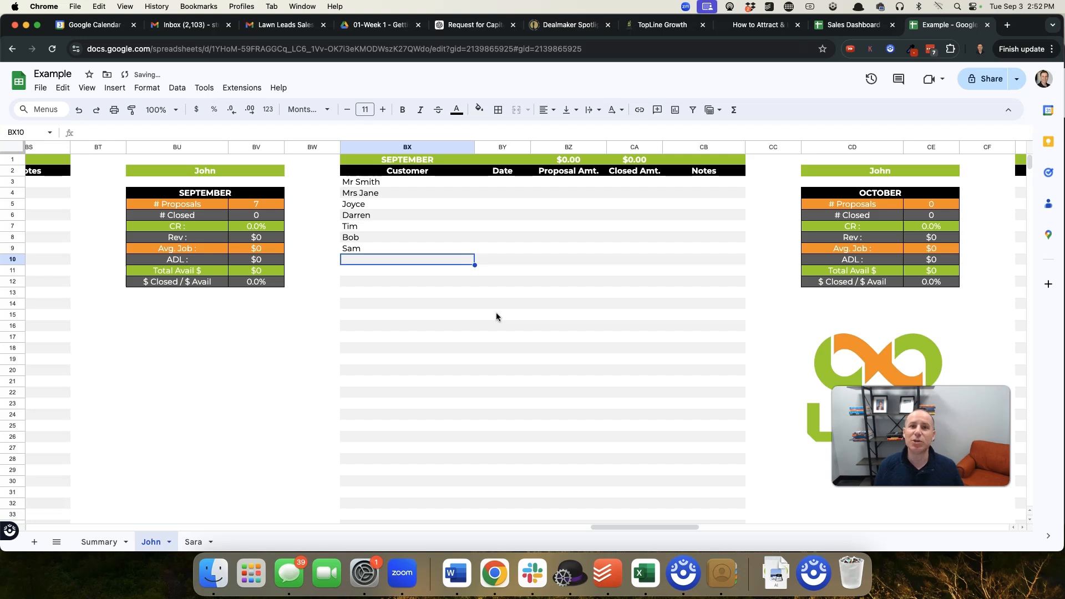
Enter proposal amounts of 2,500, 2,750 and 3,000 for the first three September customers in BZ3 through BZ5
key(Up)
key(Up)
key(Up)
key(Up)
key(Up)
key(Up)
key(Up)
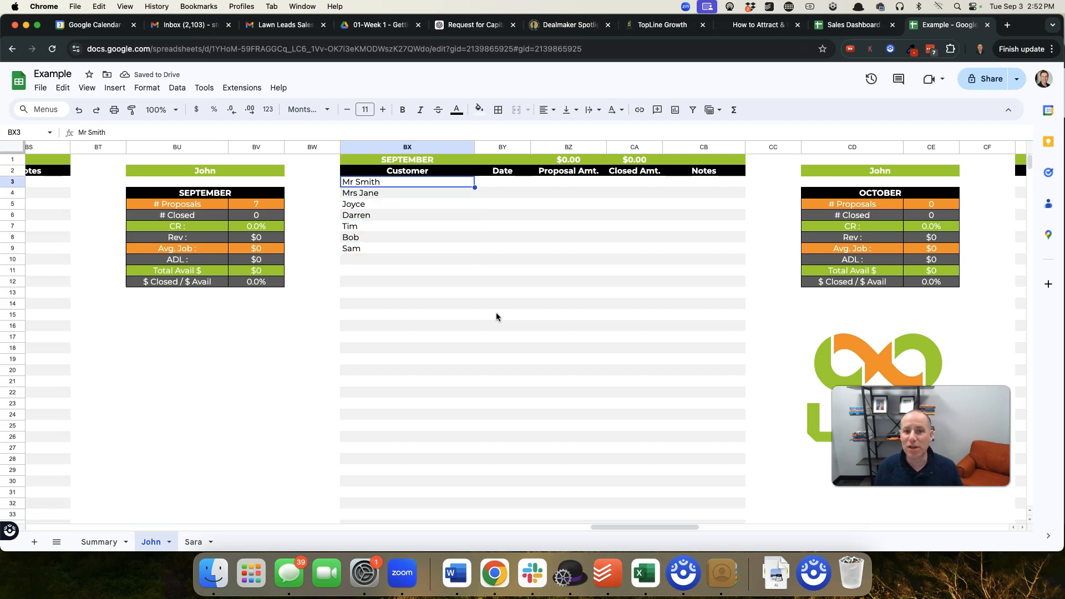
key(Right)
key(Down)
key(Down)
key(Down)
key(Down)
key(Up)
key(Up)
key(Up)
key(Up)
key(Right)
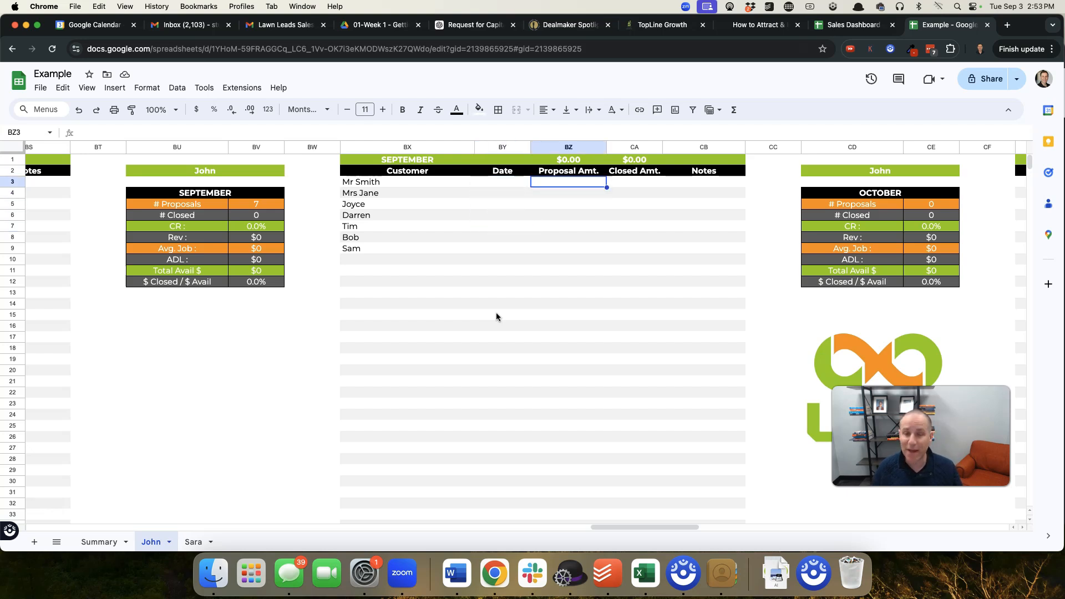
text(2,50)
text(00)
key(Return)
text(2,750)
key(Return)
text(3,000)
key(Return)
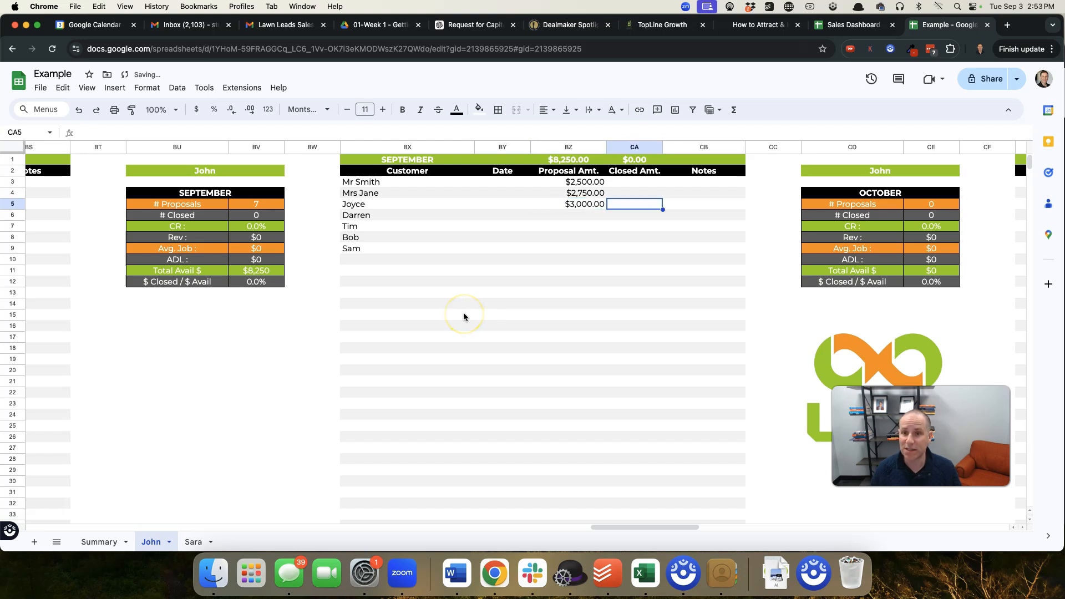
Enter proposal amounts of 1500, 7500, 22000 and 2100 for the remaining September customers in BZ6 through BZ9
text(1,50)
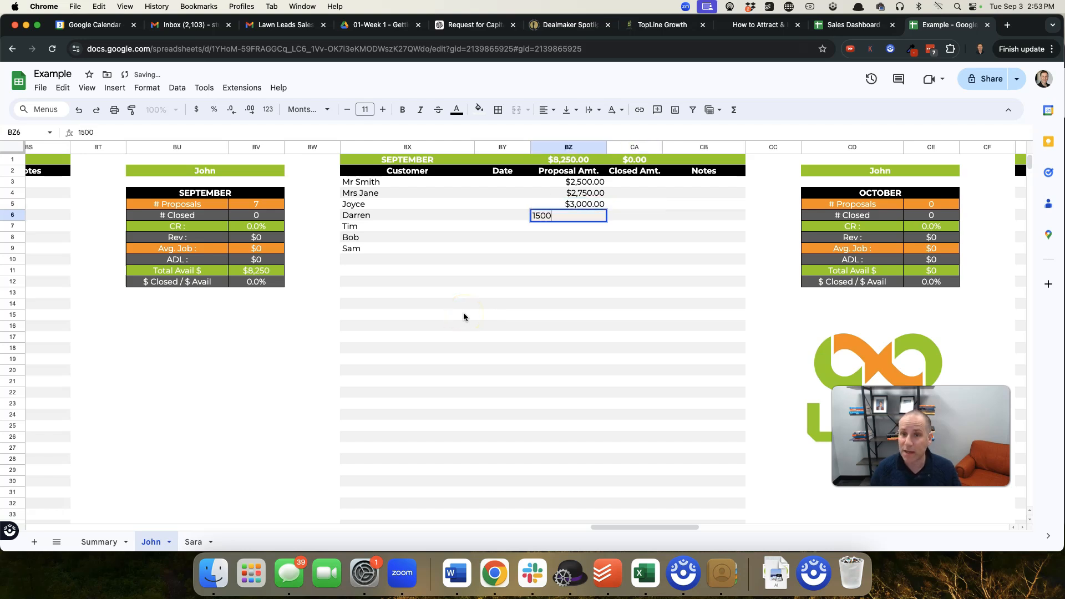
text(0)
key(Return)
text(7)
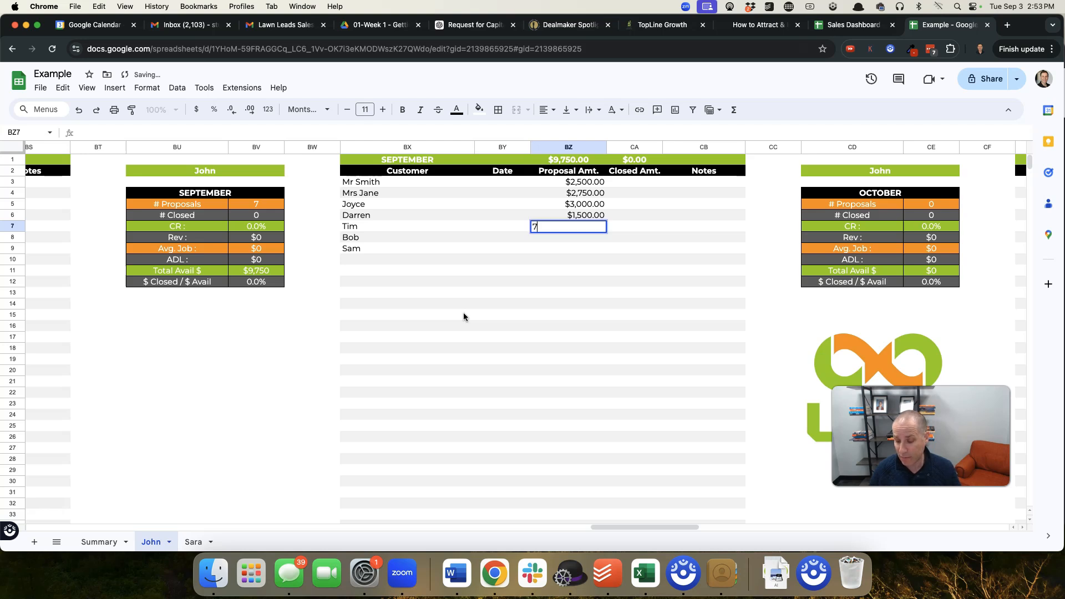
key(Return)
text(22000)
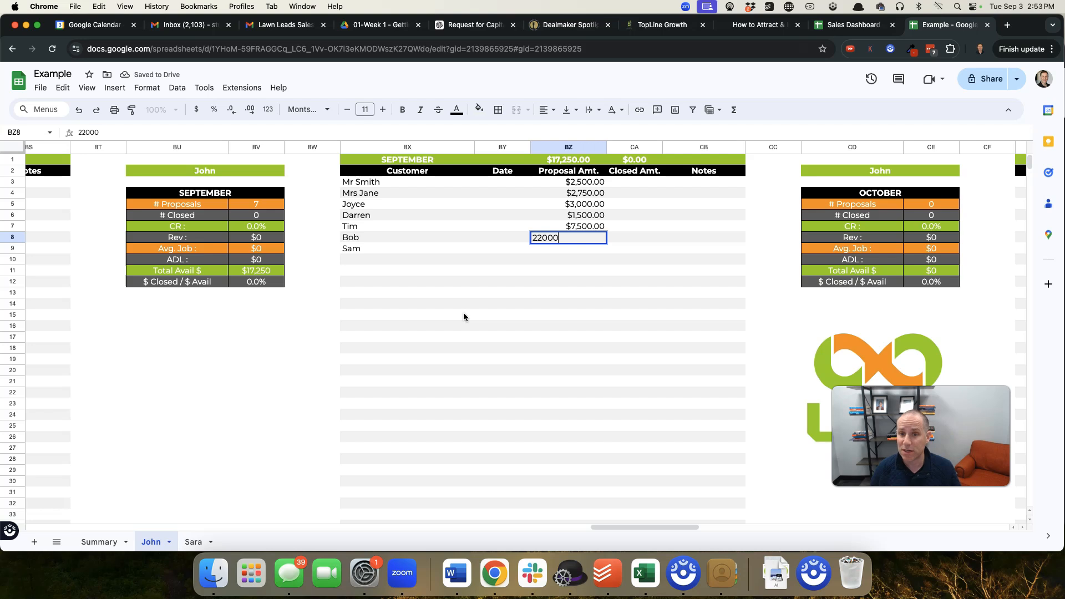
key(Return)
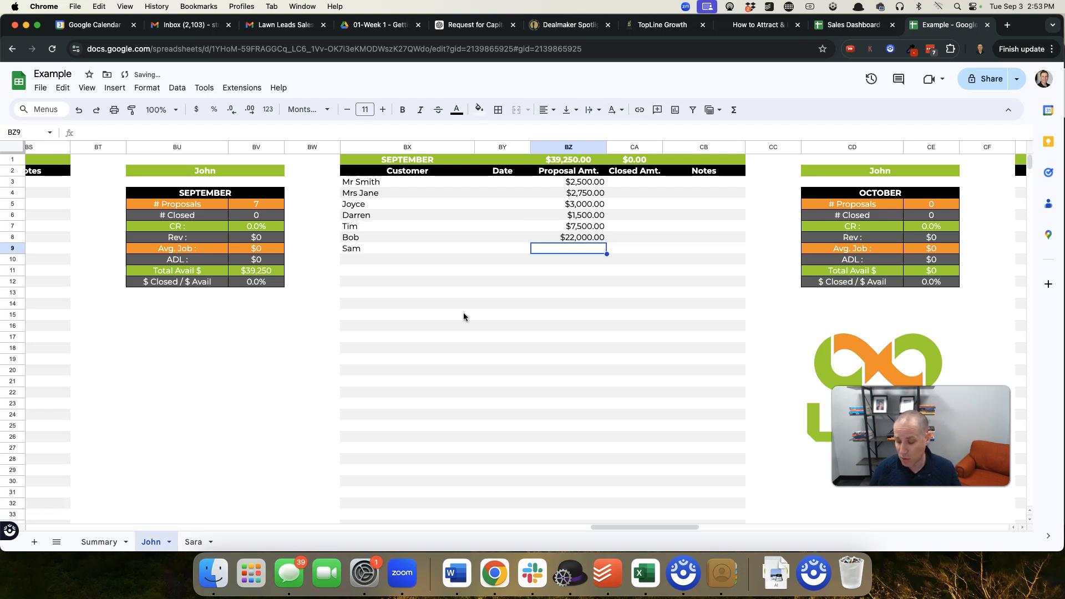
text(210)
key(Return)
Check the September proposal amounts and the total formula above them in BZ1
key(Up)
key(Up)
key(Up)
key(Up)
key(Up)
key(Up)
key(Up)
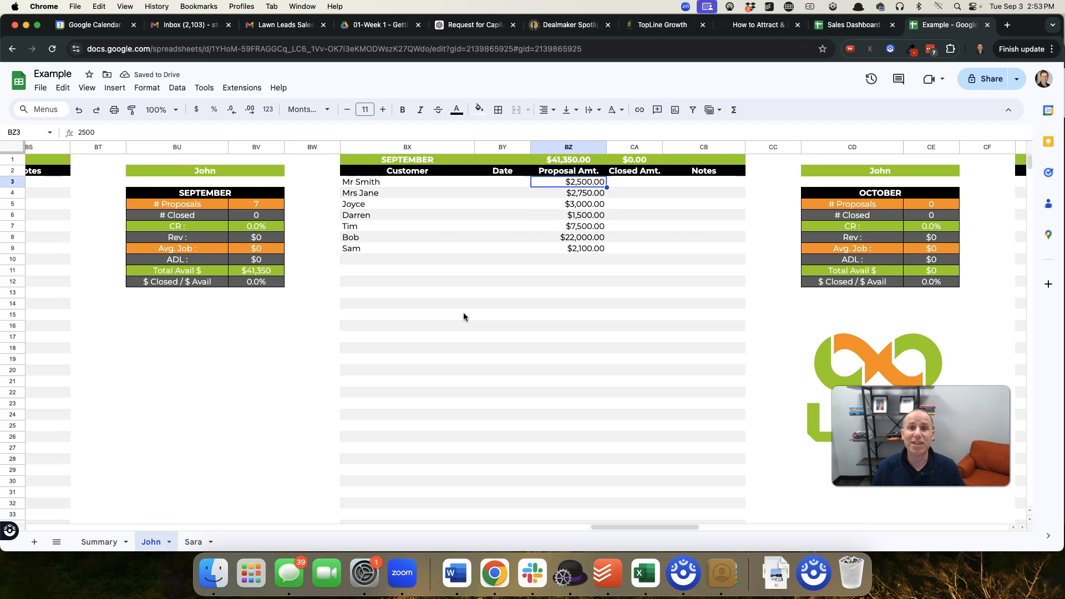
key(Up)
key(Up)
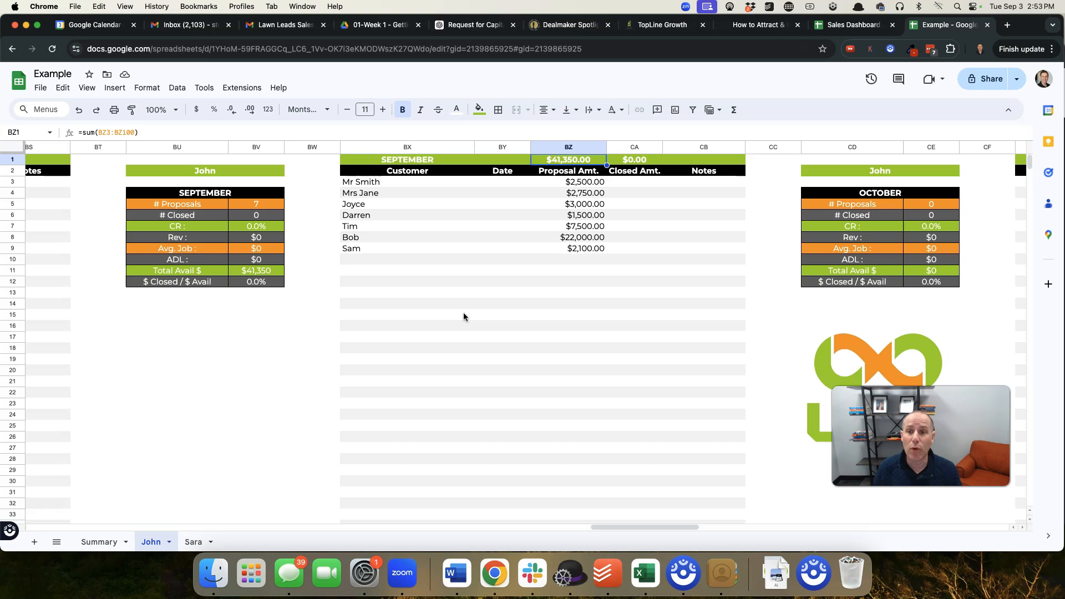
key(Down)
key(Down)
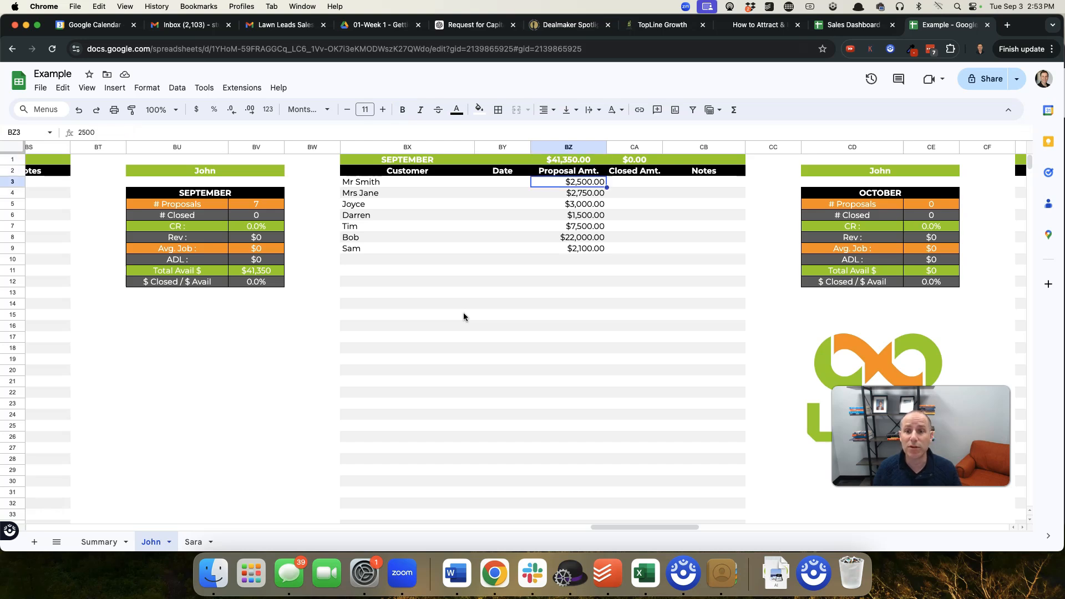
Enter September closed amounts of 2750 for the second customer in CA4 and 1500 for the fourth in CA6
key(Right)
key(Down)
text(2750)
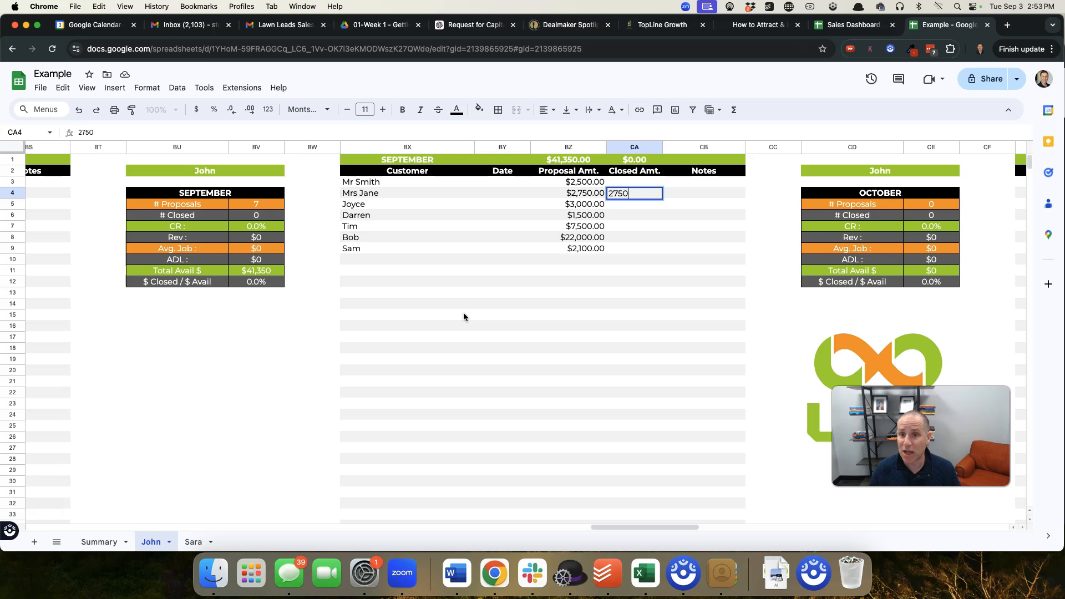
key(Return)
key(Down)
text(15)
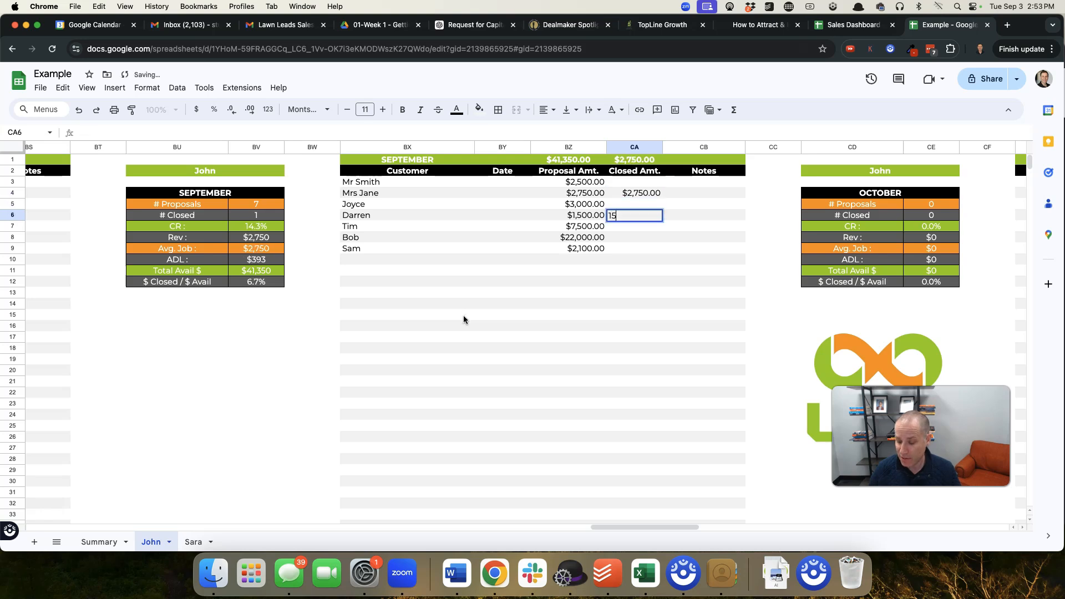
key(Return)
Enter September closed amounts of 7,500 in CA7 and 2,100 in CA9
text(7,500)
key(Return)
key(Down)
text(2,)
text(100)
key(Return)
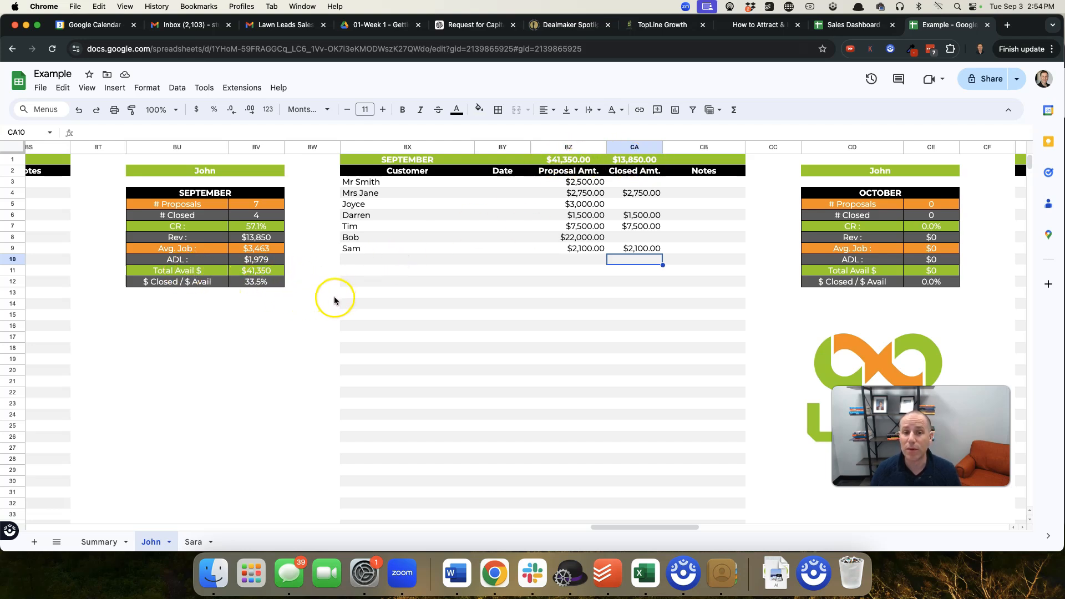
Switch to the second sales rep's sheet and enter the first two September customer names in BX3 and BX4
click(194, 542)
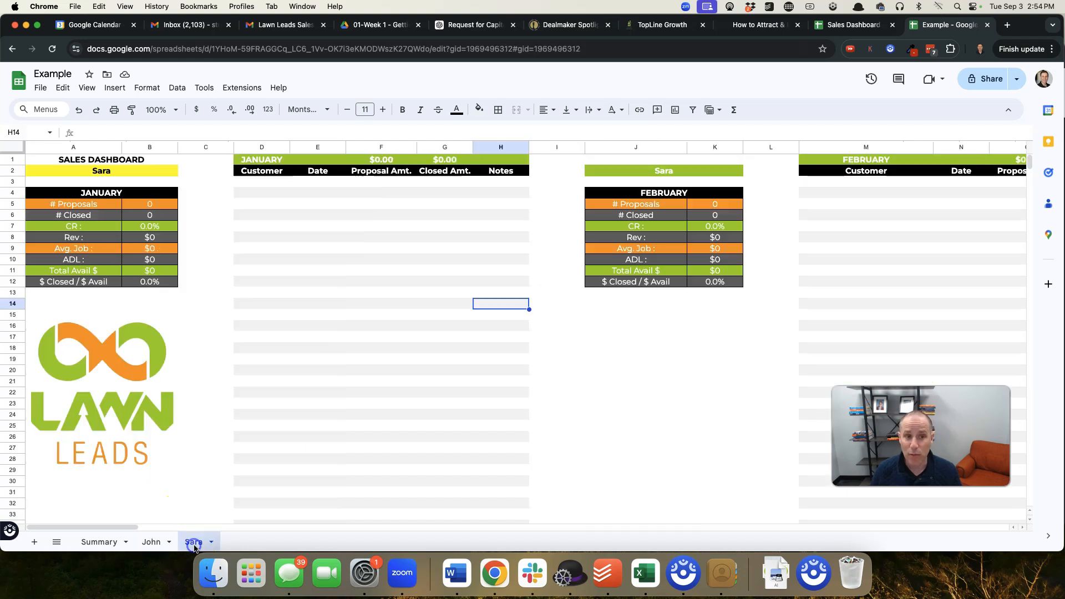
scroll(529, 376, right, 10)
scroll(530, 378, right, 10)
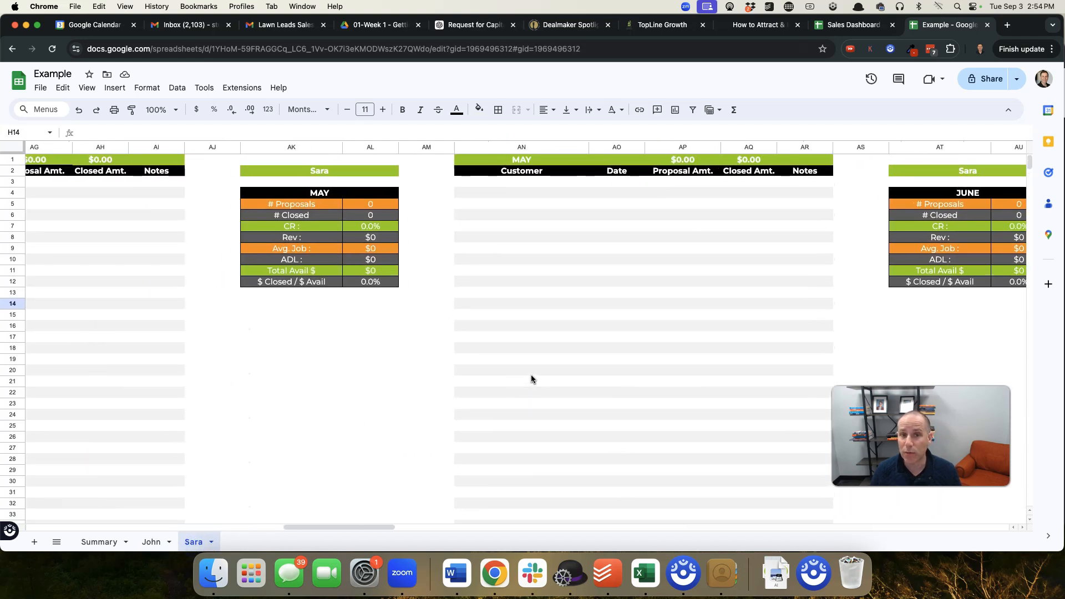
scroll(531, 374, right, 15)
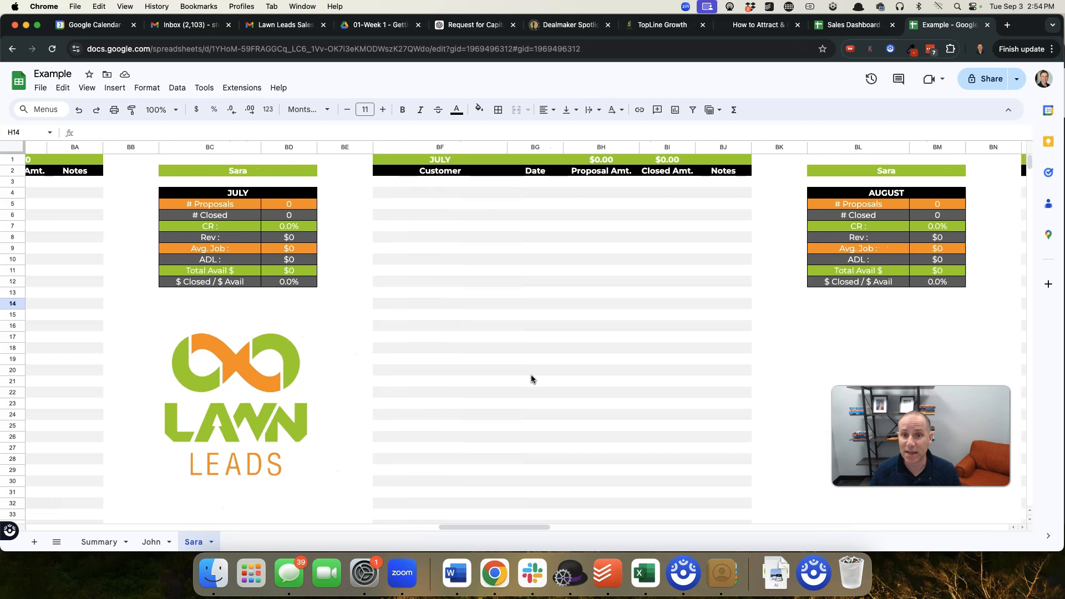
scroll(531, 379, right, 5)
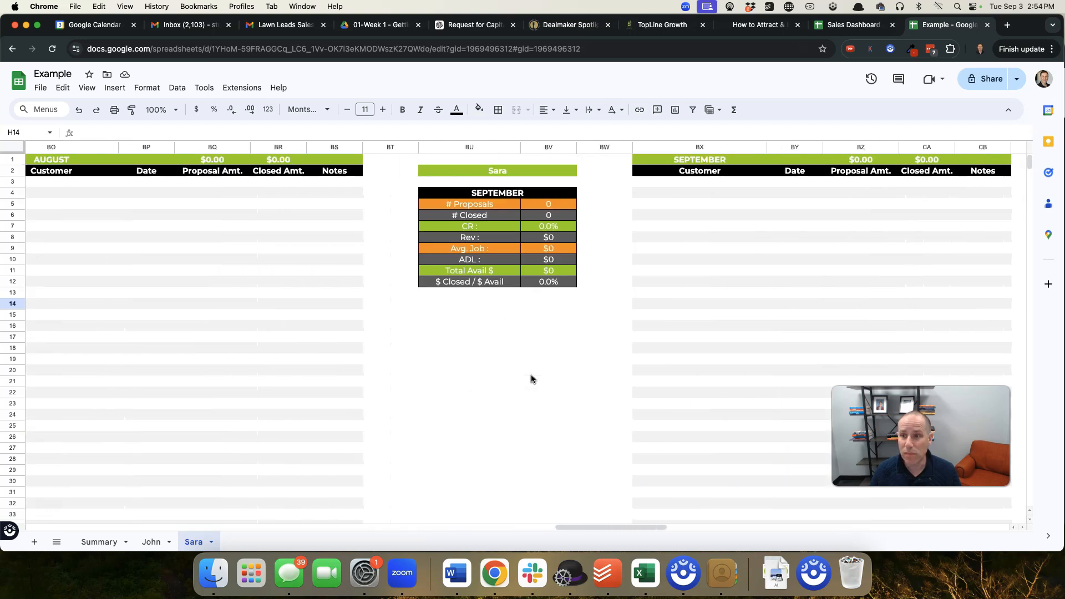
click(669, 181)
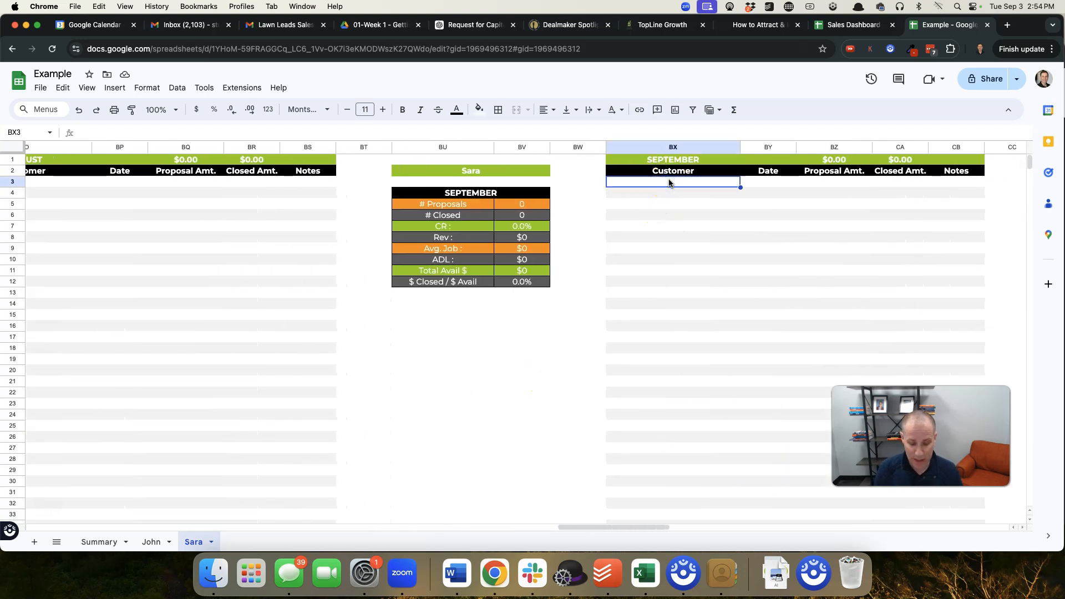
text(Justin)
key(Return)
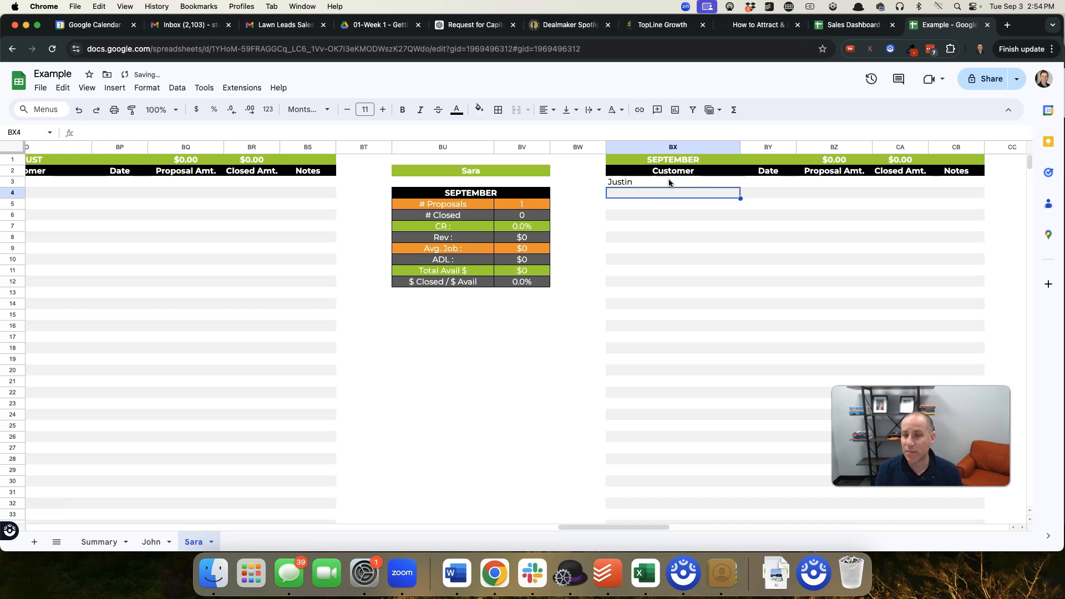
text(Derrick)
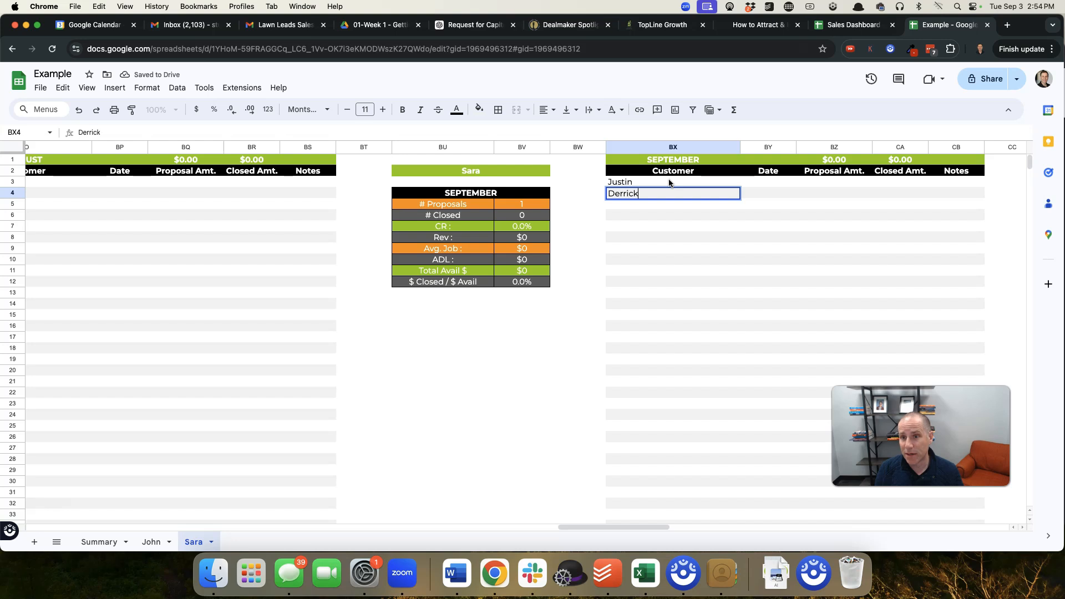
key(Return)
Enter three more customers' first names in the September Customer column, cells BX5 through BX7
text(joh)
key(BackSpace)
key(BackSpace)
key(BackSpace)
text(John)
key(Return)
text(Sam)
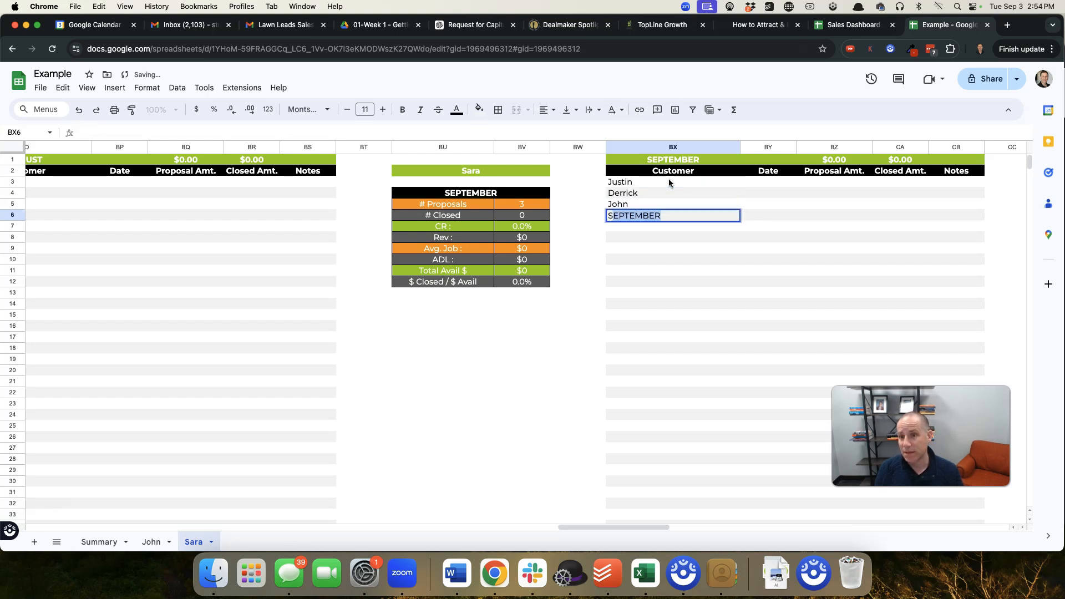
key(Return)
text(Theo)
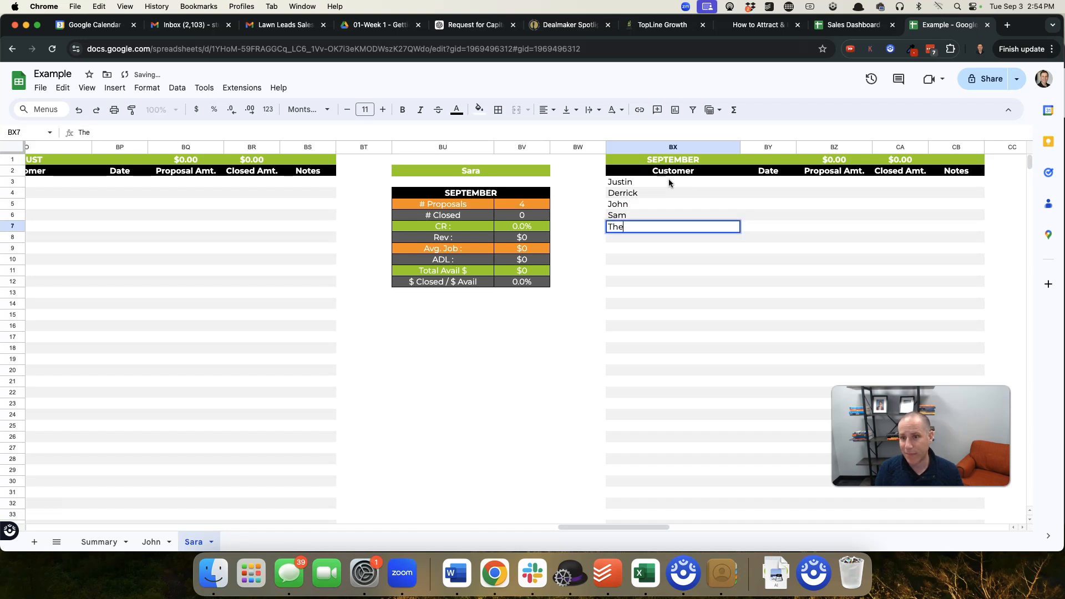
key(Return)
Add the customer names for cells BX8 through BX10 in the September Customer column
text(Julie)
key(Return)
text(Kim)
key(Return)
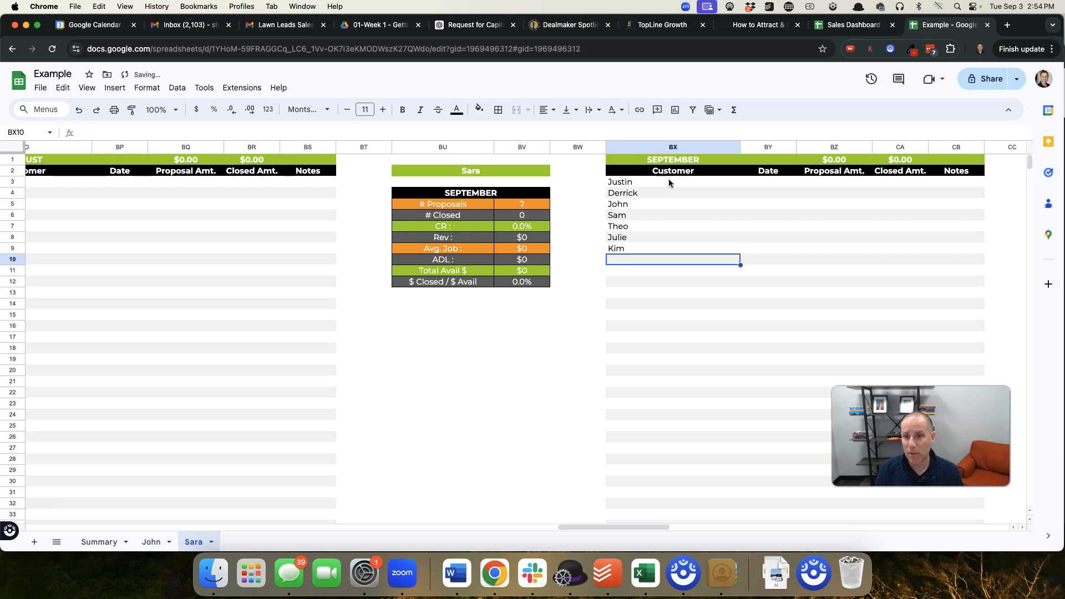
text(Jessica)
key(Return)
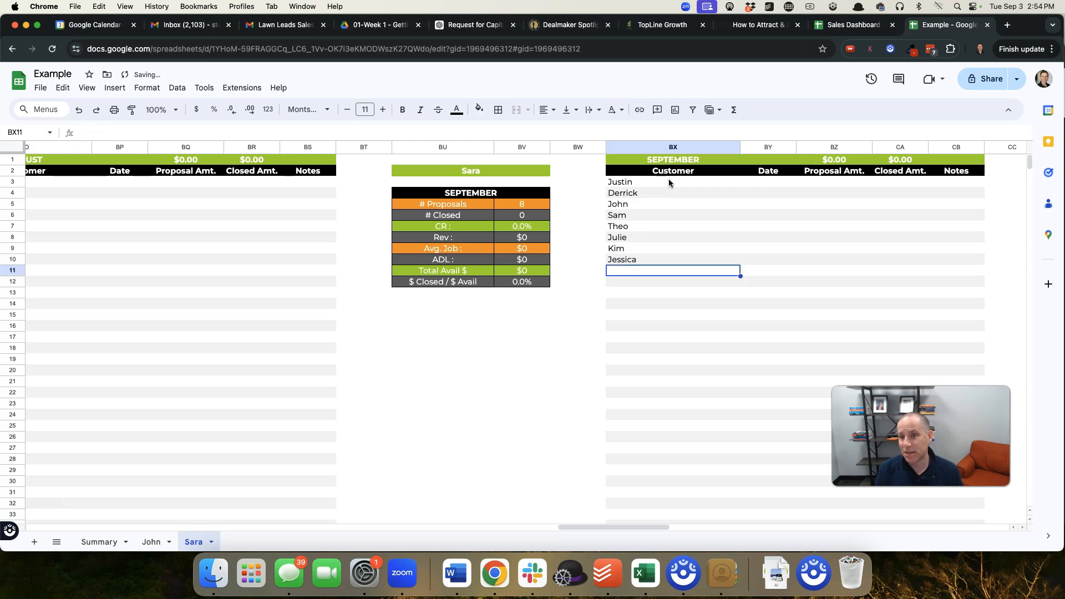
Complete the September customer list with three more names in BX11 through BX13
key(Up)
key(Up)
key(Up)
key(Up)
key(Down)
key(Down)
key(Down)
key(Down)
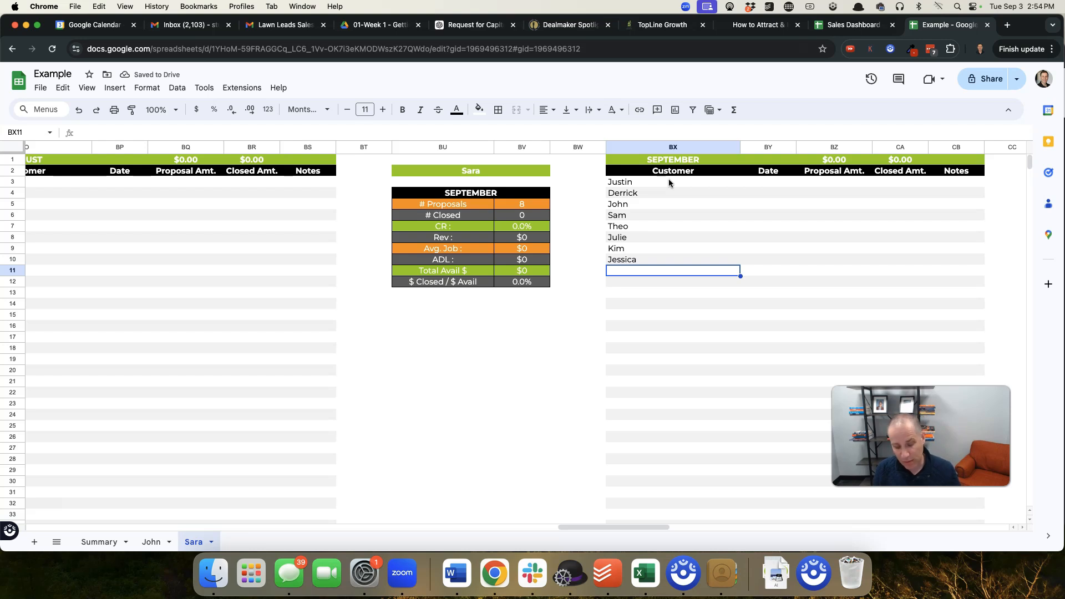
text(Dave)
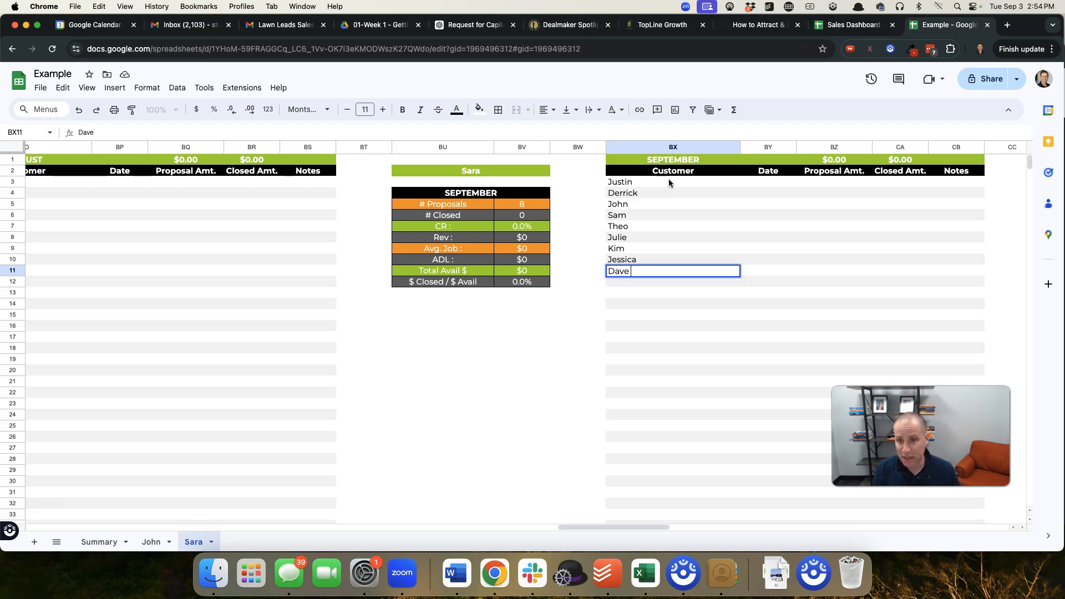
key(Return)
text(Craig)
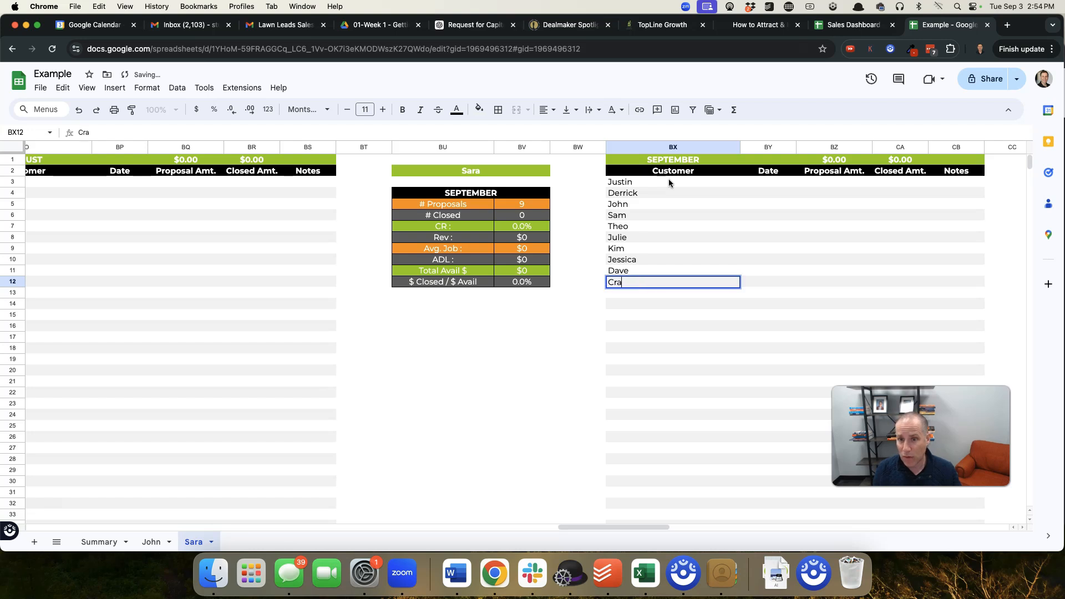
key(Return)
text(Ben)
key(Return)
Enter proposal amounts of 4200 and 1500 for the first two September customers in BZ3 and BZ4
key(Up)
key(Up)
key(Up)
key(Up)
key(Up)
key(Up)
key(Up)
key(Up)
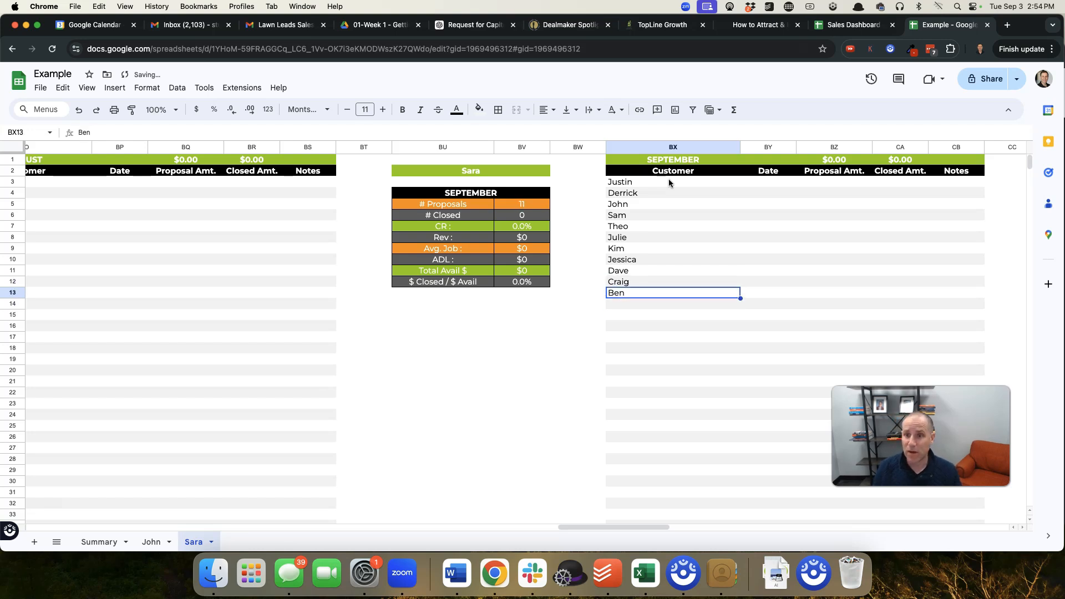
key(Right)
key(Up)
key(Up)
key(Up)
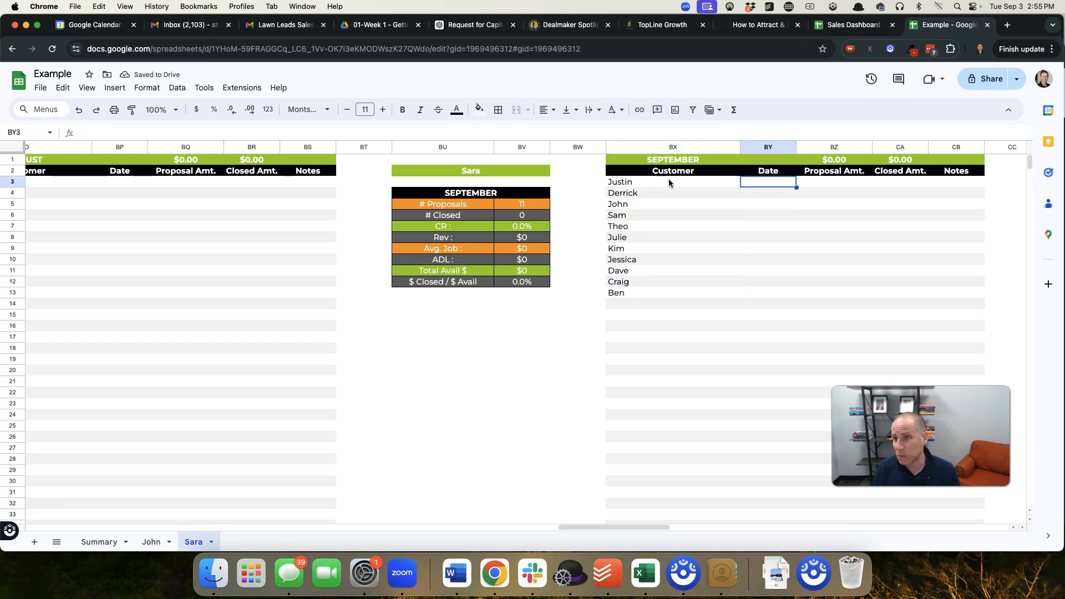
key(Right)
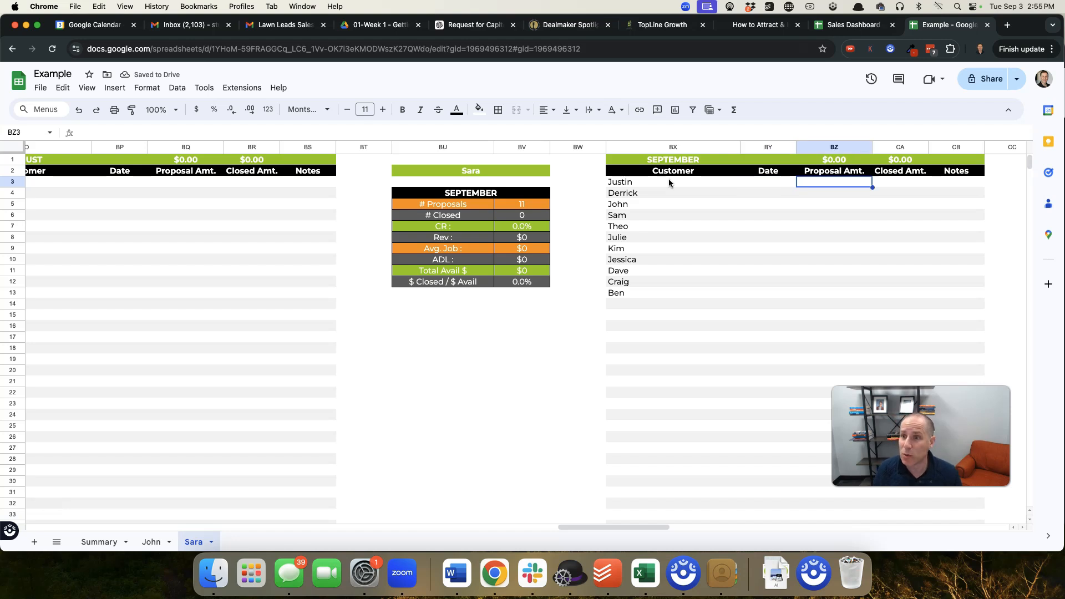
text(4200)
key(Return)
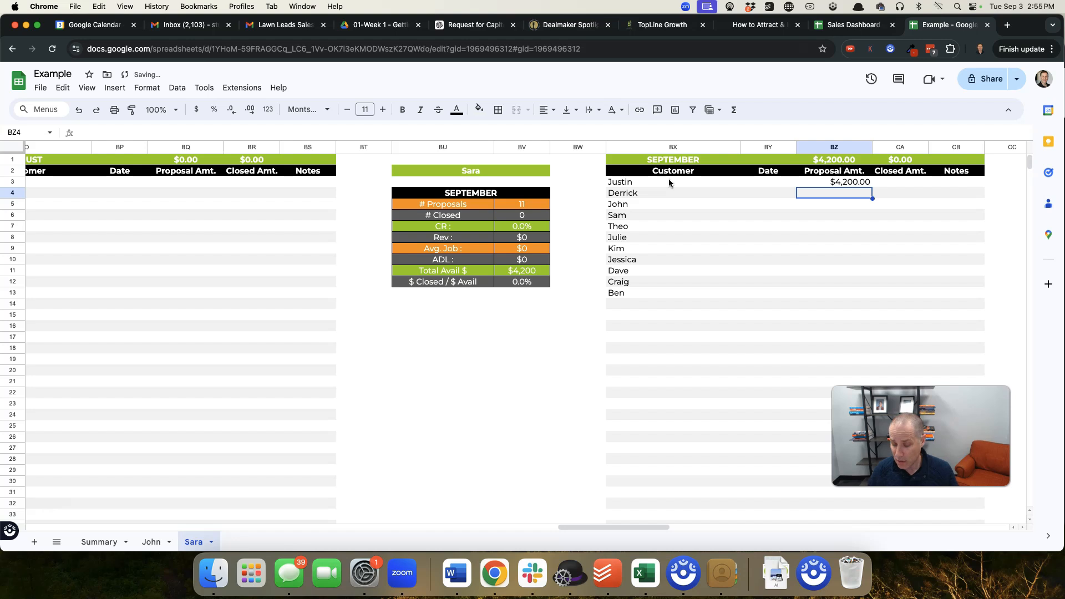
text(1500)
key(Return)
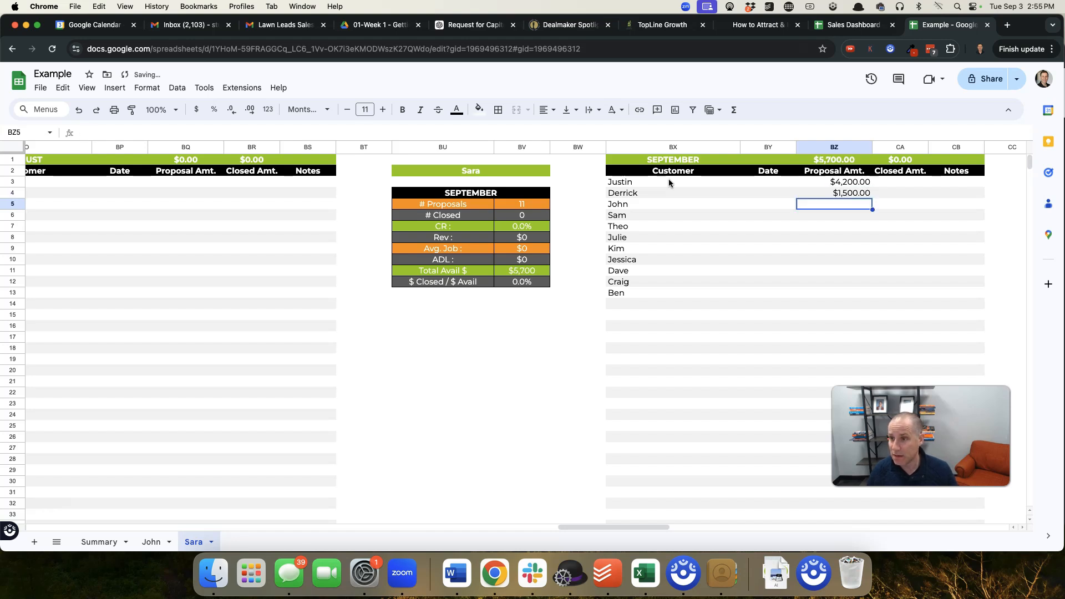
Enter proposal amounts of 17,500, 3,500 and 3,750 for the next three September customers in BZ5 through BZ7
text(17,500)
key(Return)
text(3,500)
key(Return)
text(3,75)
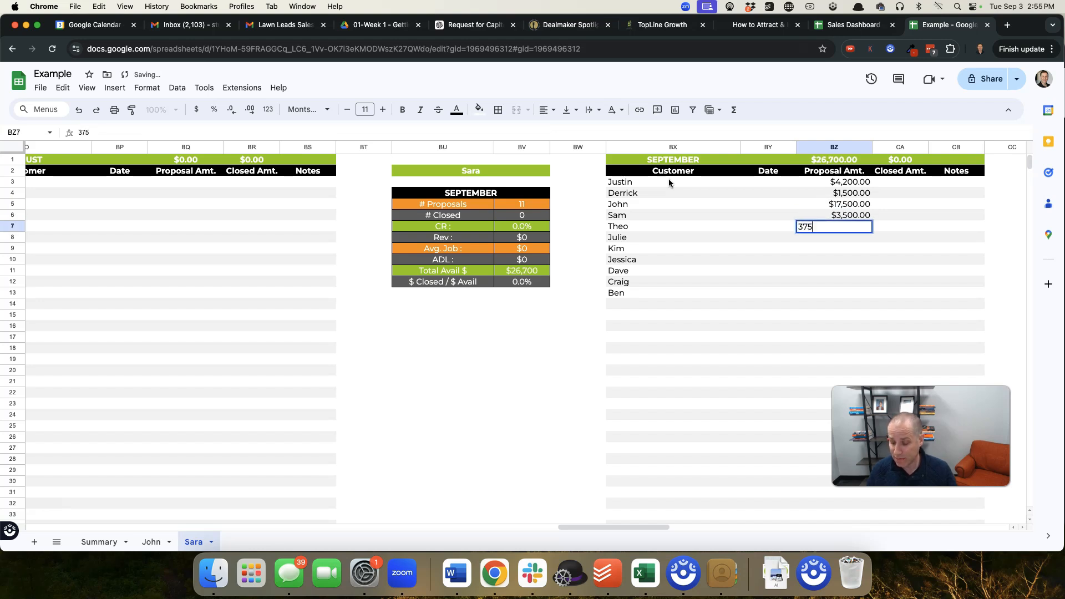
text(0)
key(Return)
Enter September proposal amounts of 4200, 3100 and 2650 in BZ8 through BZ10
text(4200)
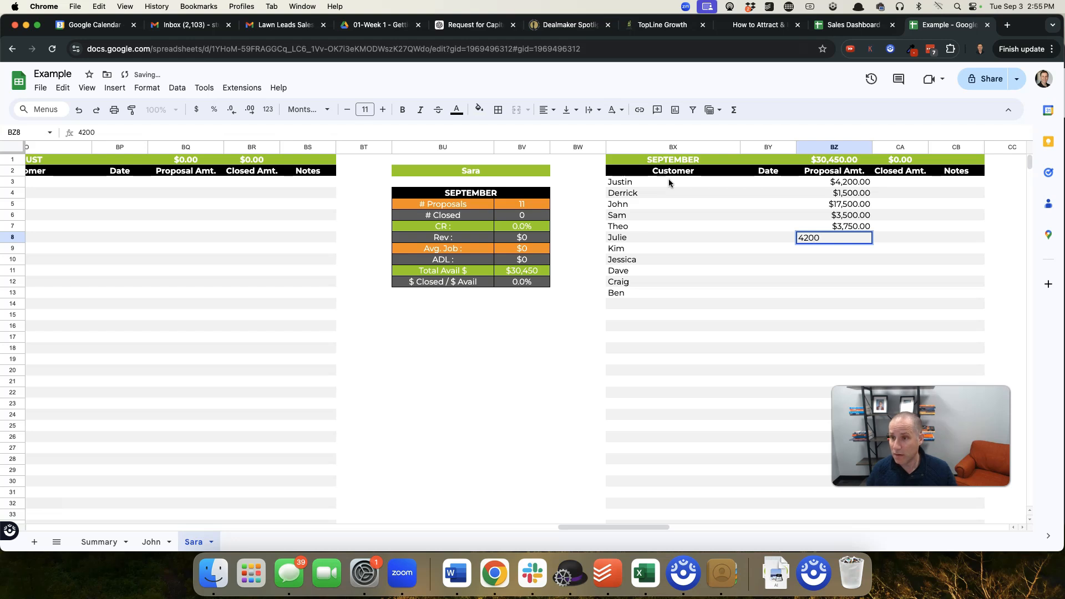
key(Return)
text(3100)
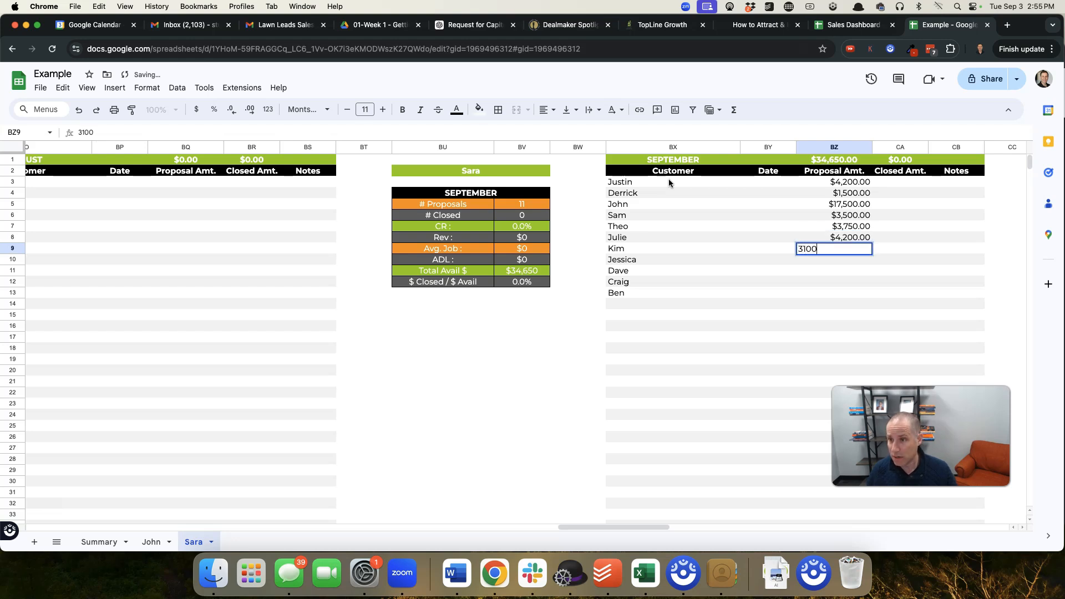
key(Return)
text(2650)
key(Return)
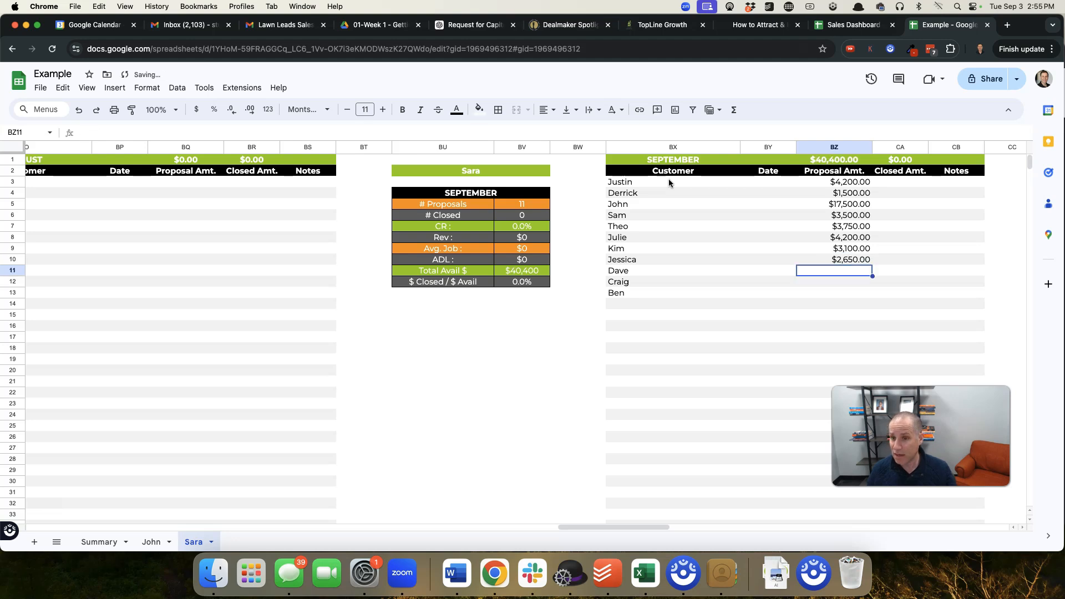
Enter proposal amounts of 2900, 2400 and 2680 for the last three September customers in BZ11 through BZ13
text(2900)
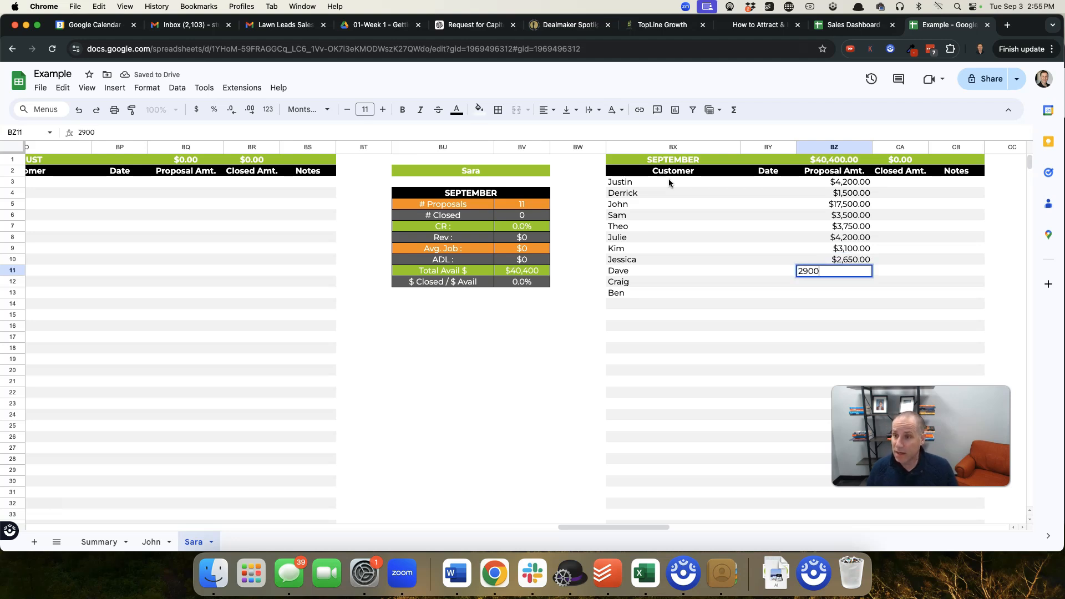
key(Return)
text(2400)
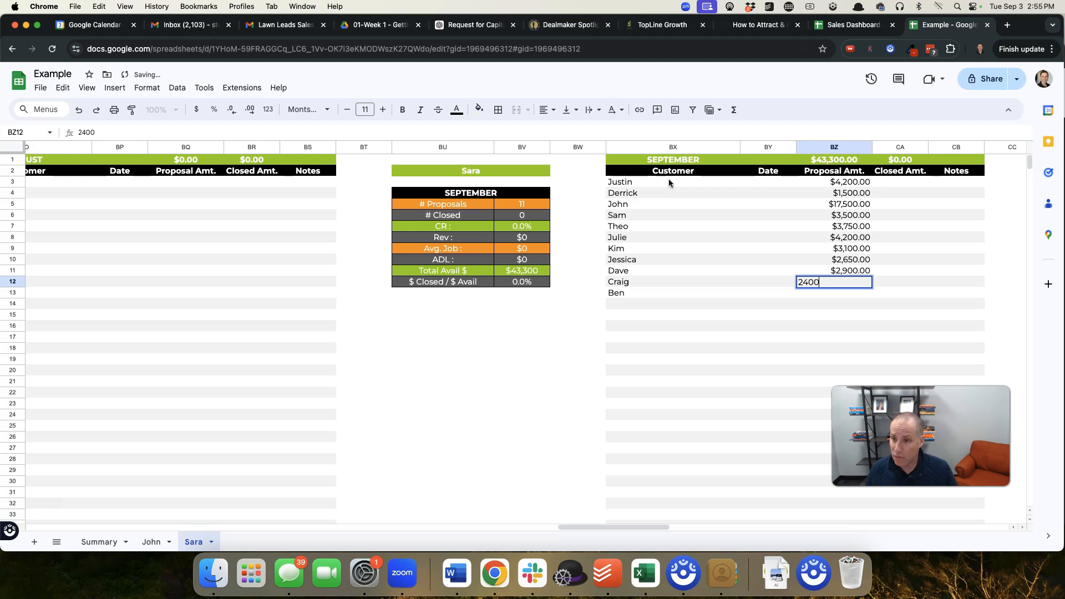
key(Return)
text(2,68)
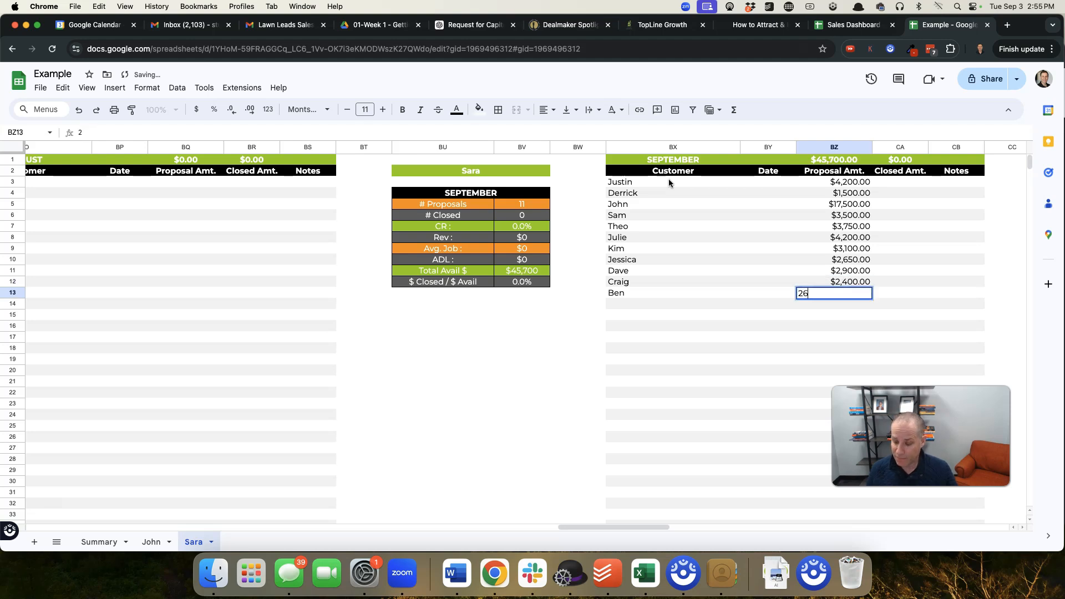
text(0)
key(Return)
Enter a September closed amount of 1250 for the second customer in CA4
key(Up)
key(Up)
key(Up)
key(Up)
key(Up)
key(Up)
key(Up)
key(Up)
key(Up)
key(Up)
key(Right)
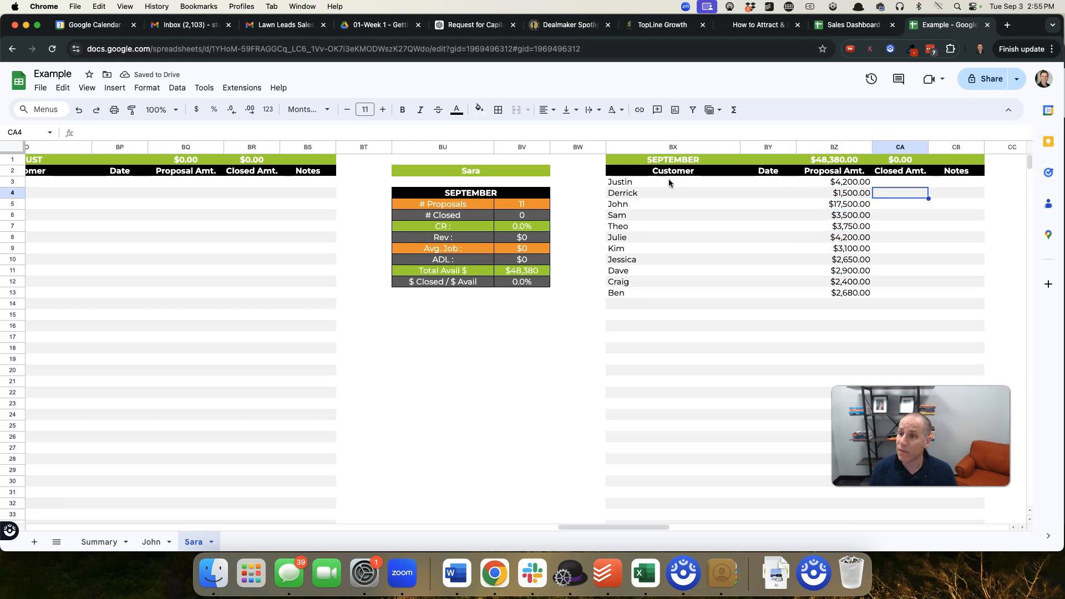
key(Left)
key(Right)
text(1250)
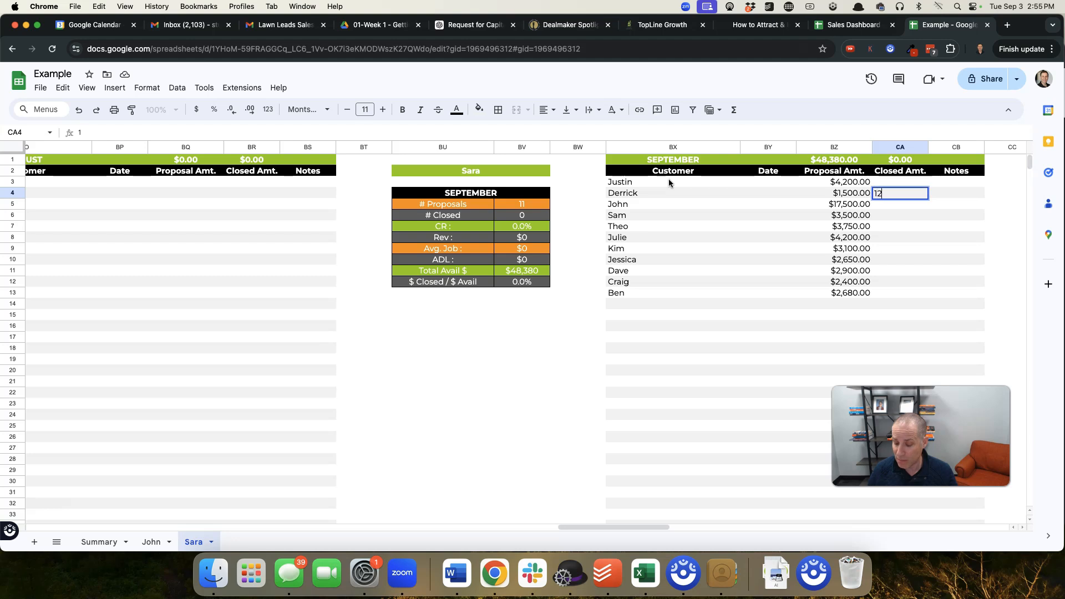
key(Up)
key(Down)
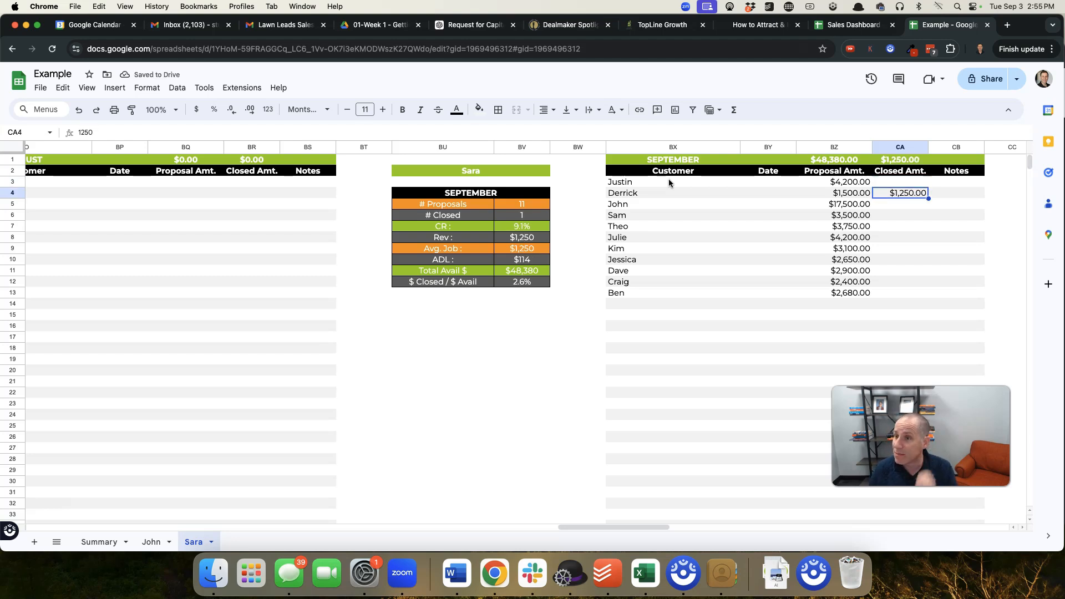
Enter September closed amounts of 3600 in CA6 and 4,200 in CA8
key(Down)
key(Down)
text(3600)
key(Return)
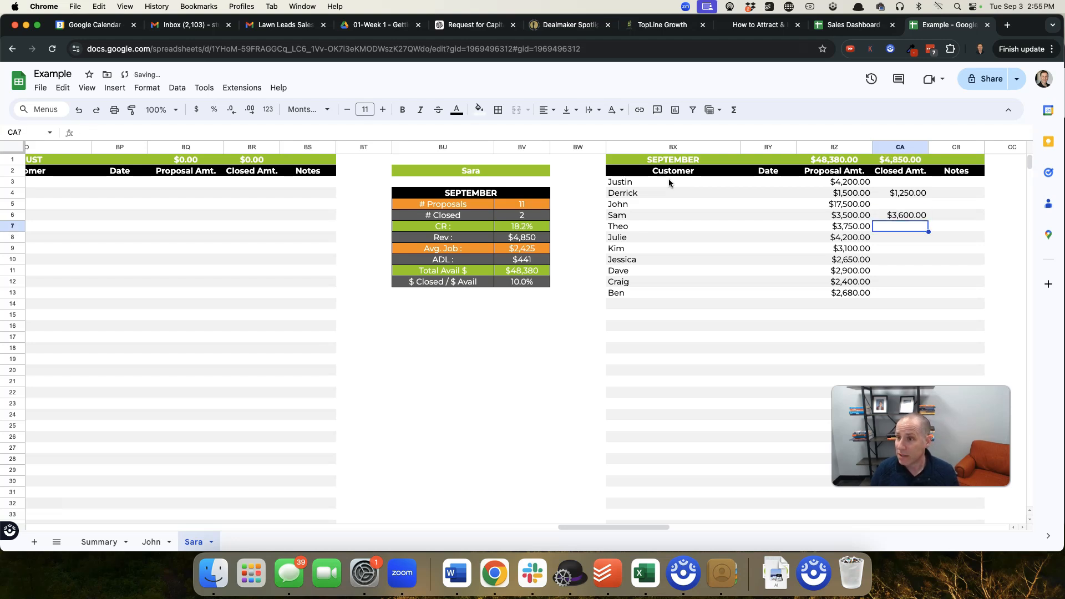
key(Down)
text(4,200)
key(Return)
Enter September closed amounts of 3,100 in CA9 and 2900 in CA11
text(3,1)
text(00)
key(Return)
key(Down)
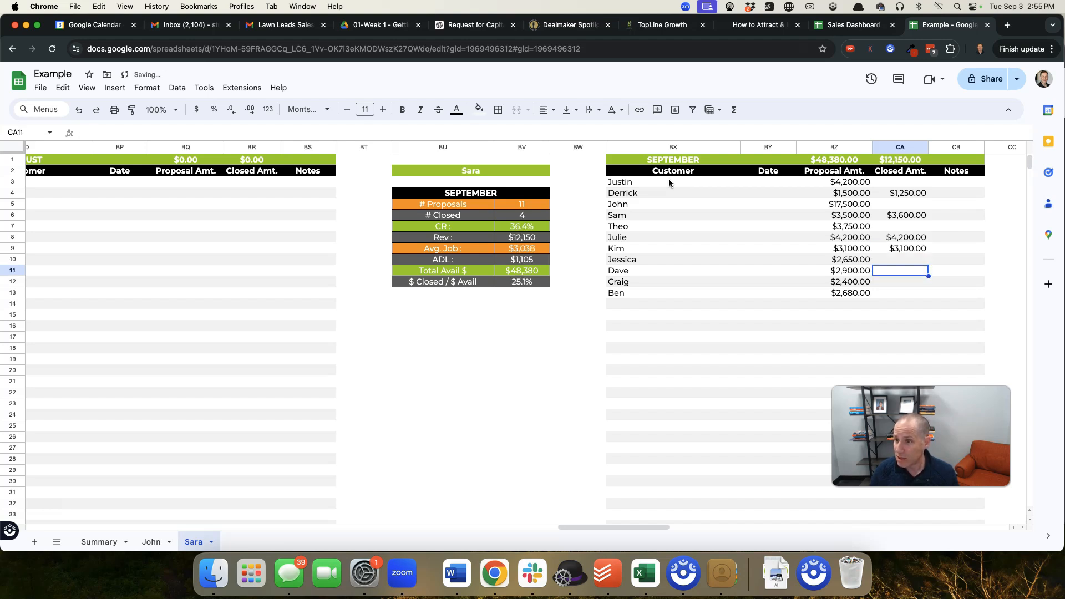
text(2900)
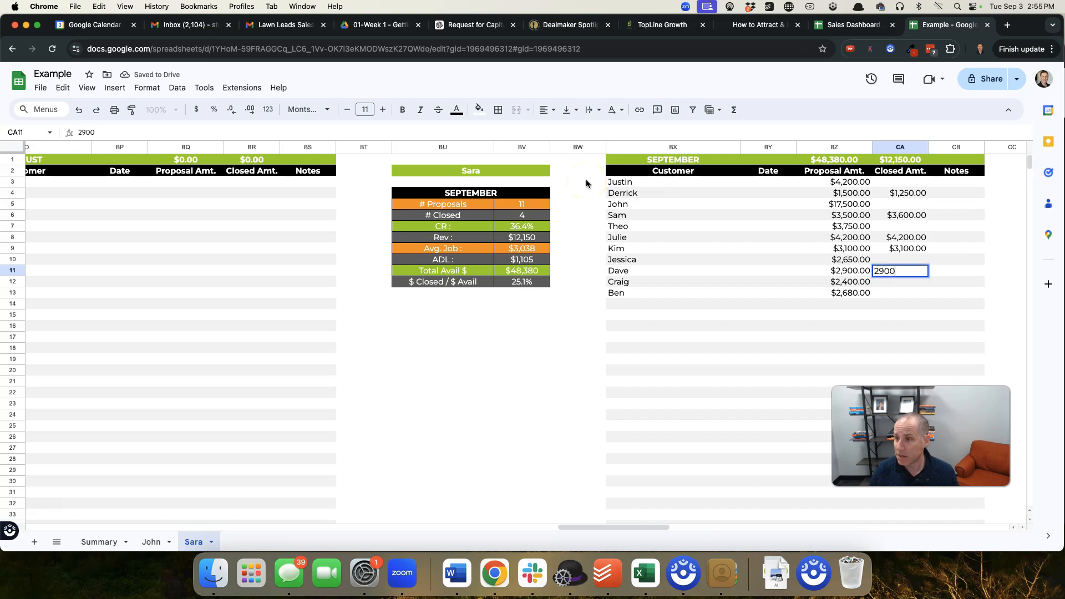
key(Return)
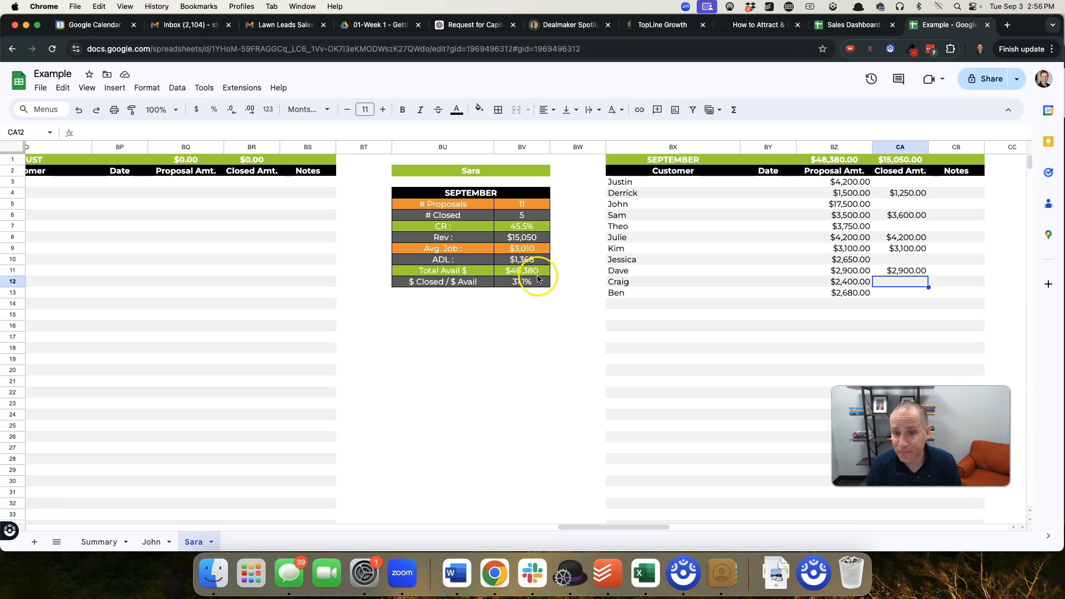
Open the Summary sheet to examine the combined September figures of both sales reps
click(97, 546)
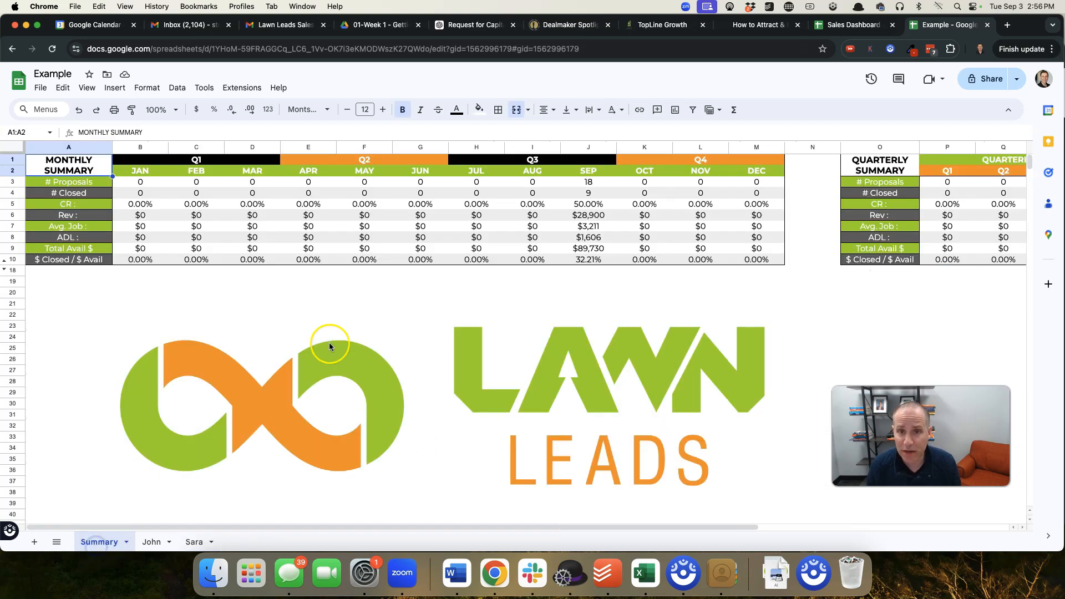